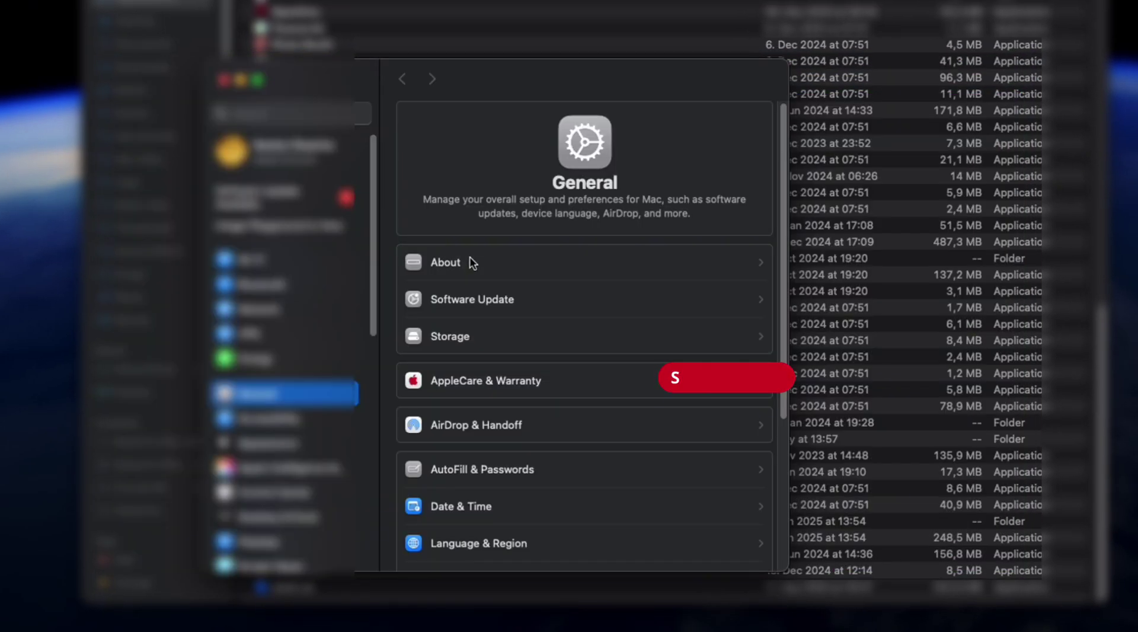
Step: Check the Mac's About details, confirming Apple M2 and macOS Sequoia 15.2
click(472, 263)
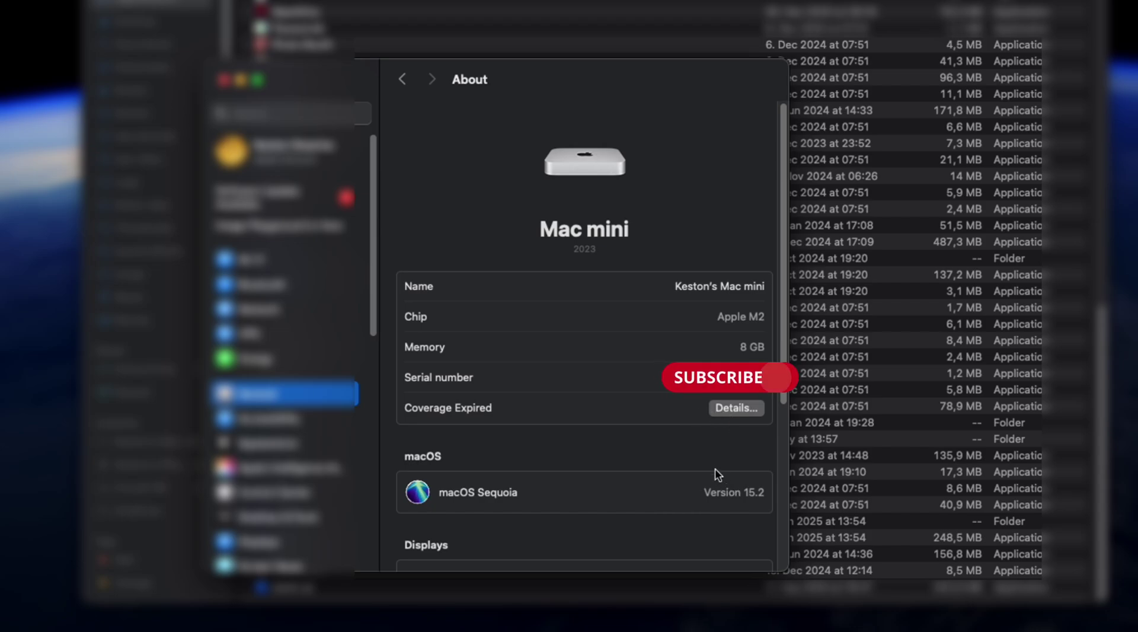
scroll(719, 473, down, 5)
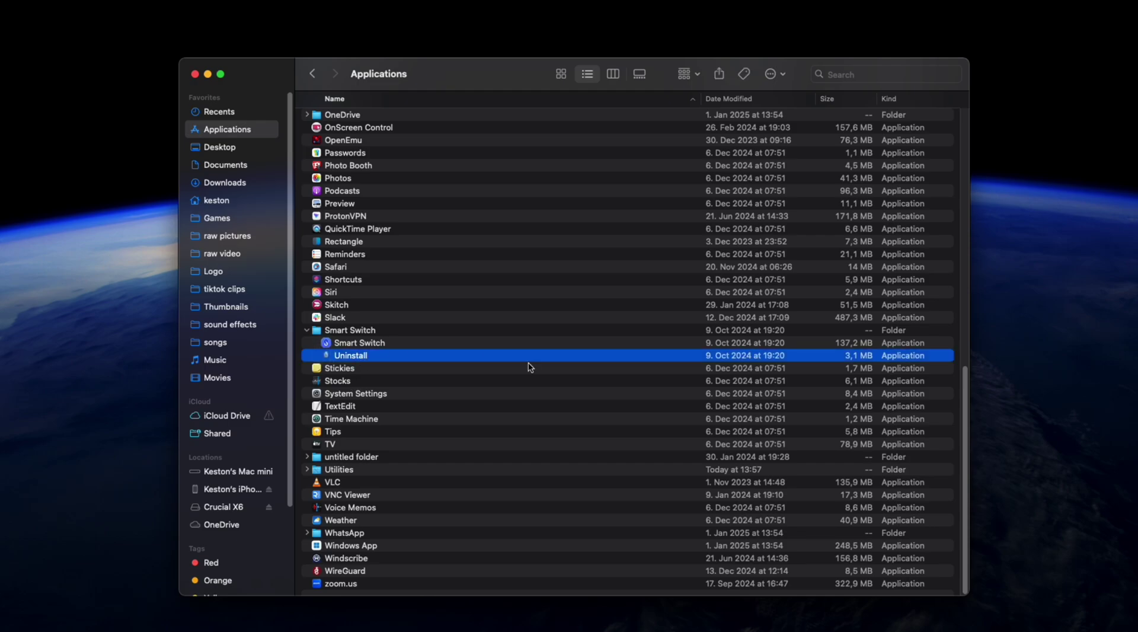
Step: Uninstall Smart Switch and its 5 drivers, authorizing with the admin password
key(super+o)
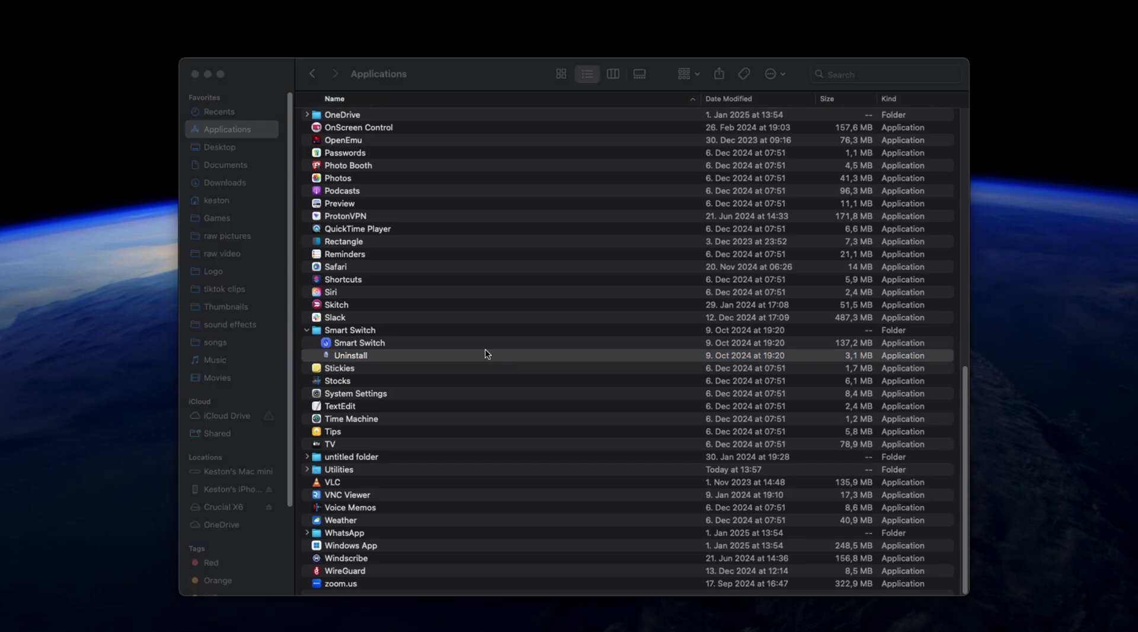
drag(595, 73, 601, 253)
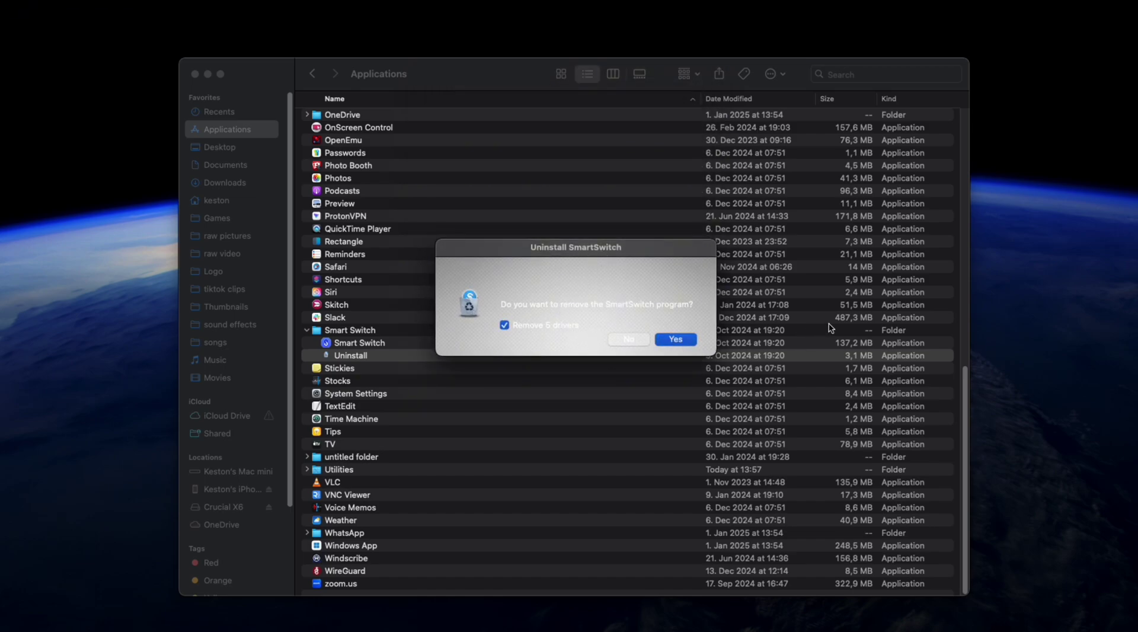
click(670, 343)
text(******)
key(Return)
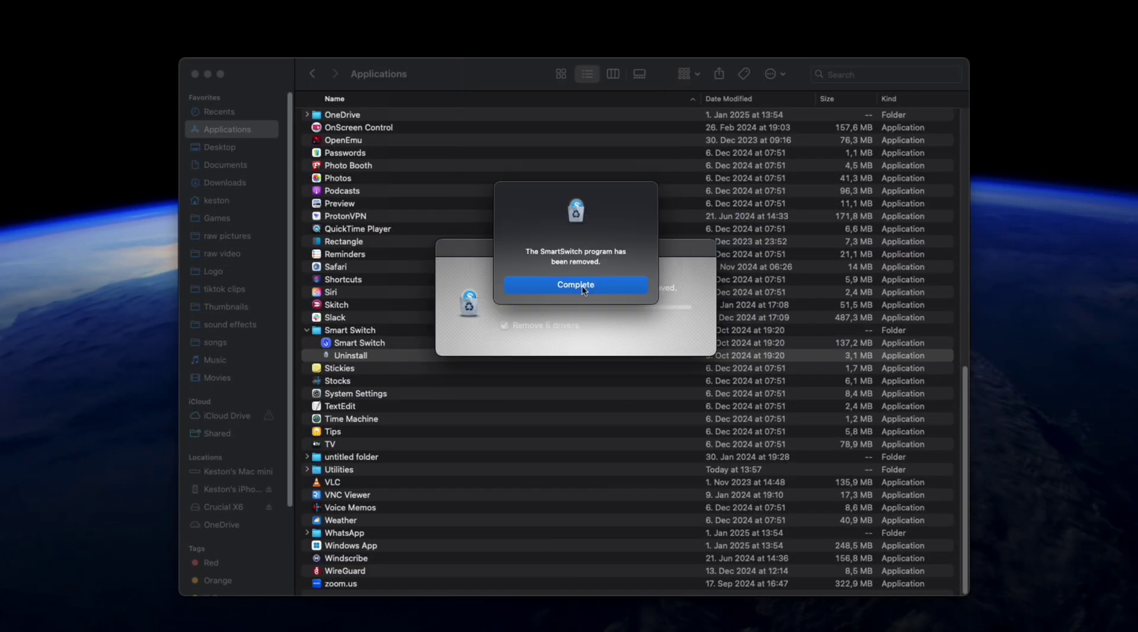
click(576, 285)
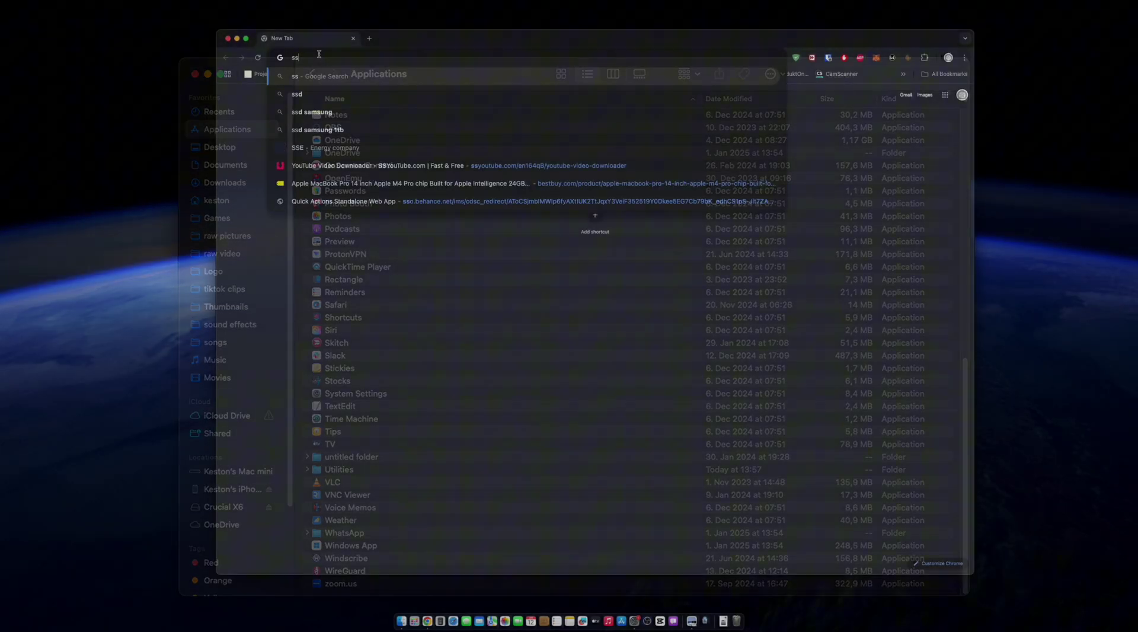
Step: Search Google for samsung smart switch and open Samsung's Smart Switch support page
text(samsung smart switch)
key(Return)
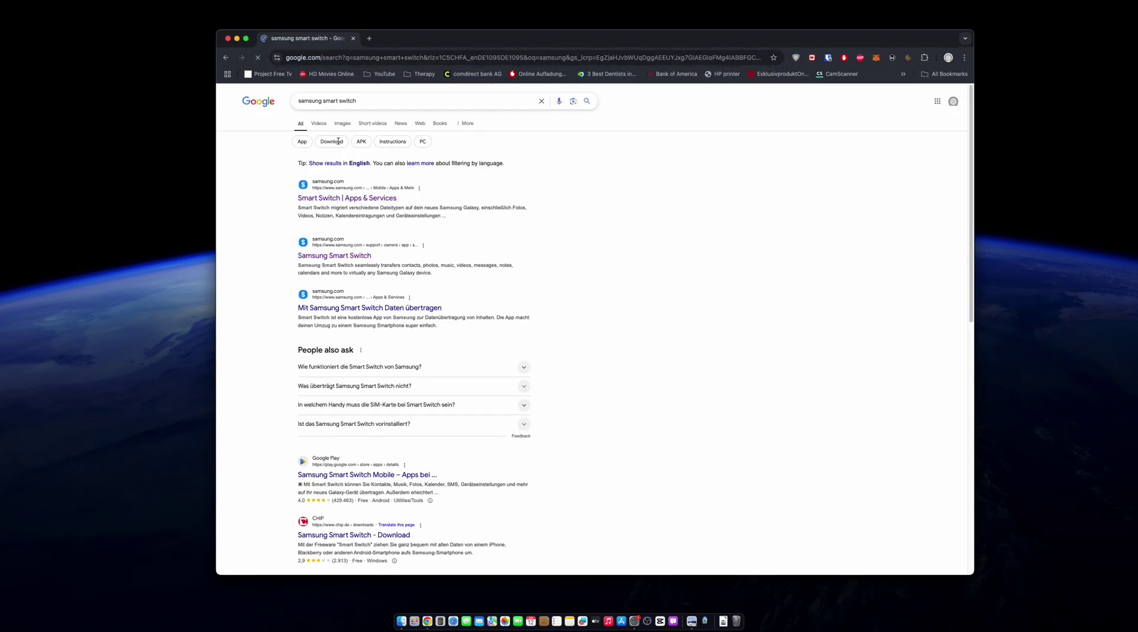
click(340, 286)
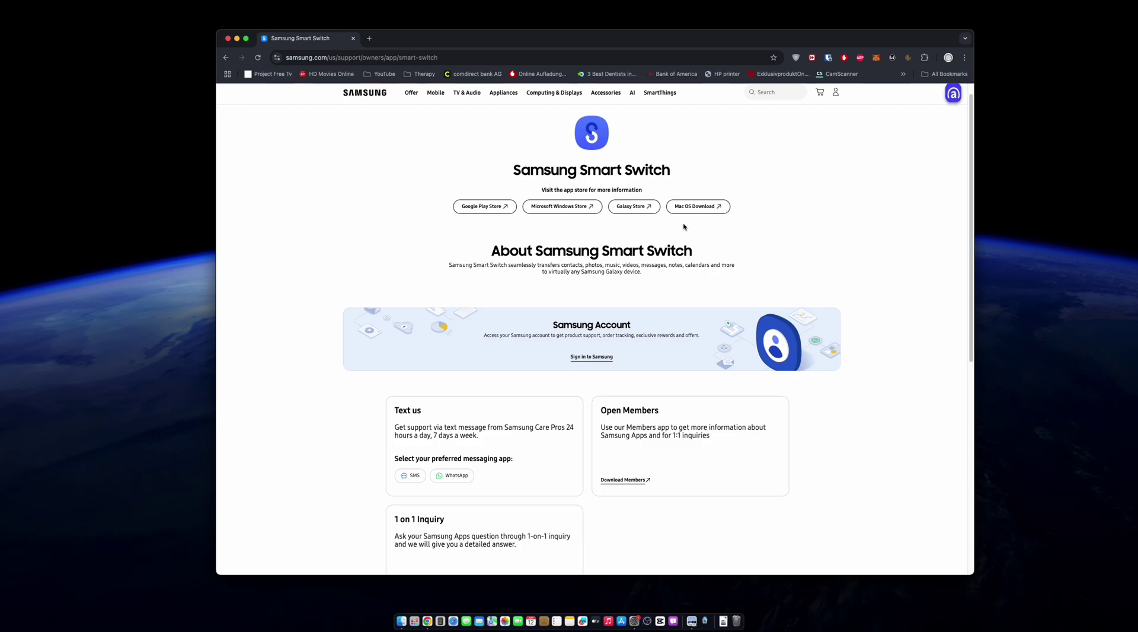
Step: Download SmartSwitch4Mac_setup.dmg without the (1) suffix, replace the existing file, and open it
click(699, 209)
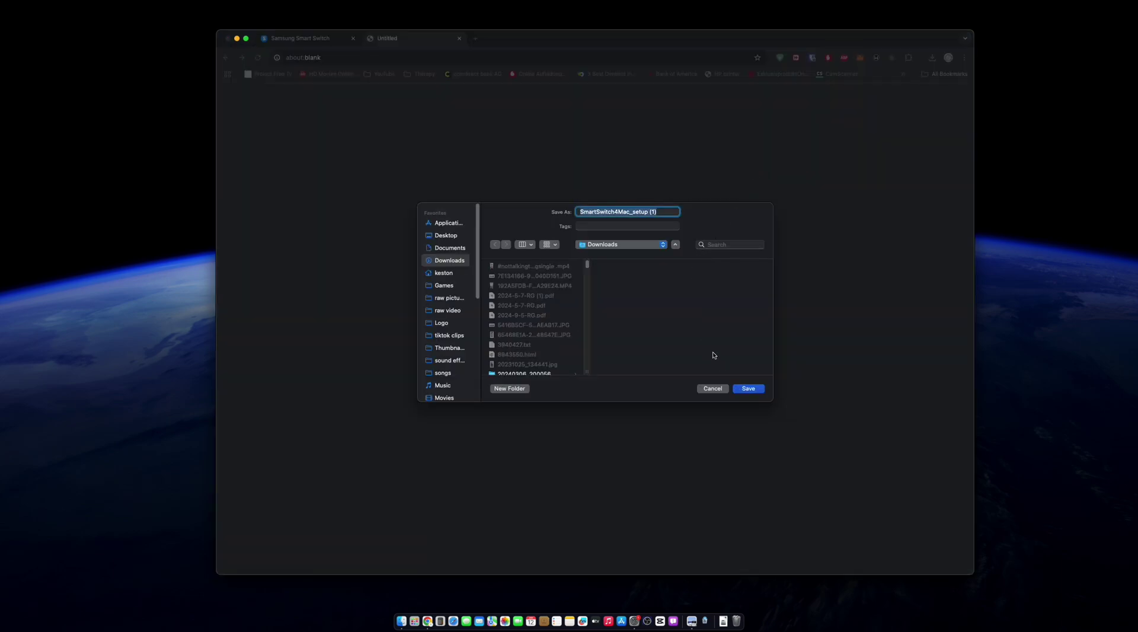
click(668, 213)
key(BackSpace)
key(BackSpace)
key(BackSpace)
key(BackSpace)
click(747, 388)
click(623, 352)
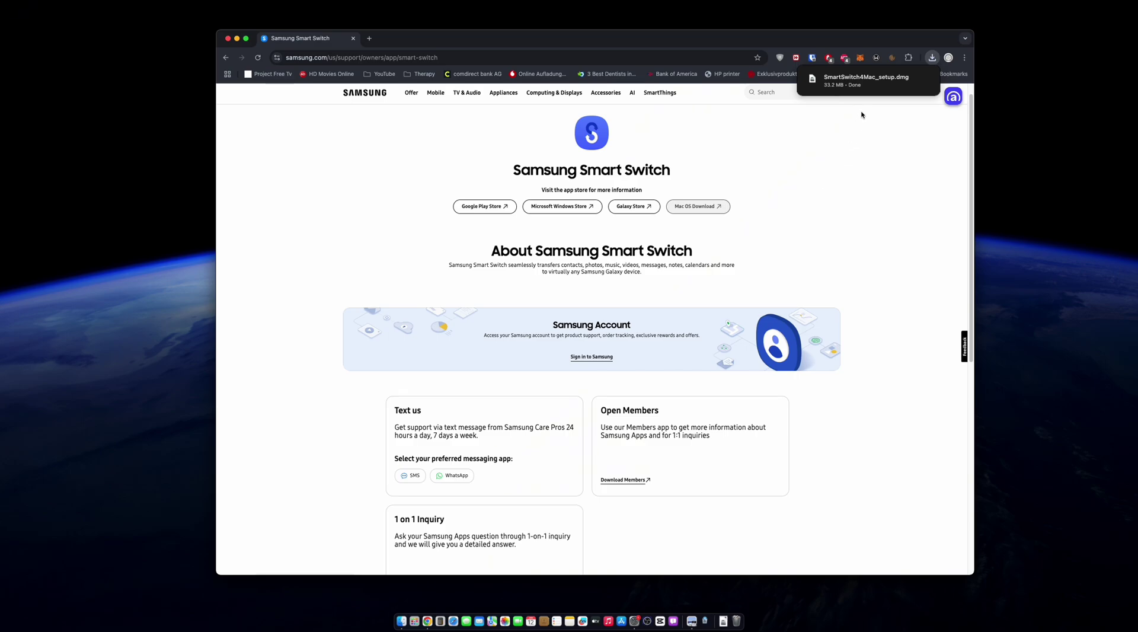
mouse_move(879, 81)
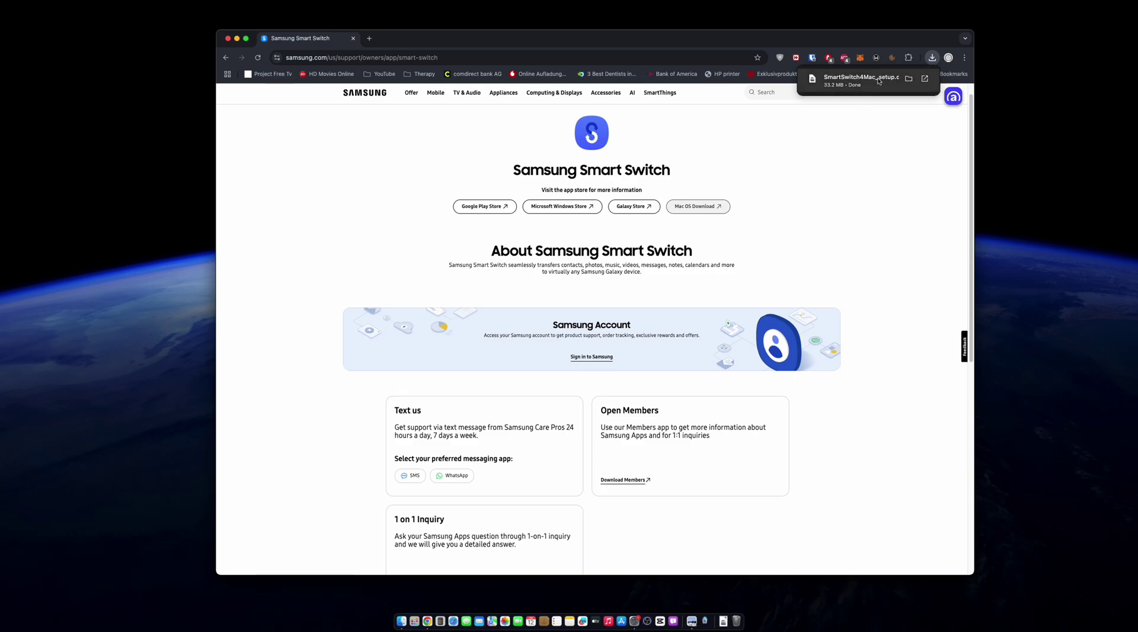
click(879, 81)
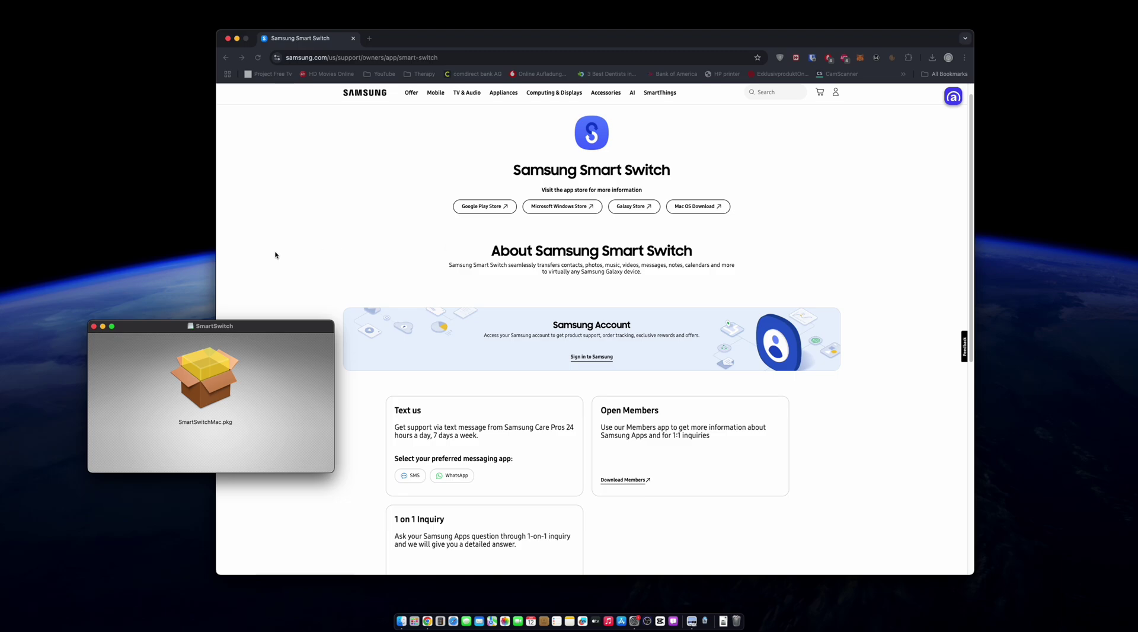
Step: Launch SmartSwitchMac.pkg, allow its compatibility check, and accept the license agreement
drag(258, 328, 572, 273)
double_click(535, 318)
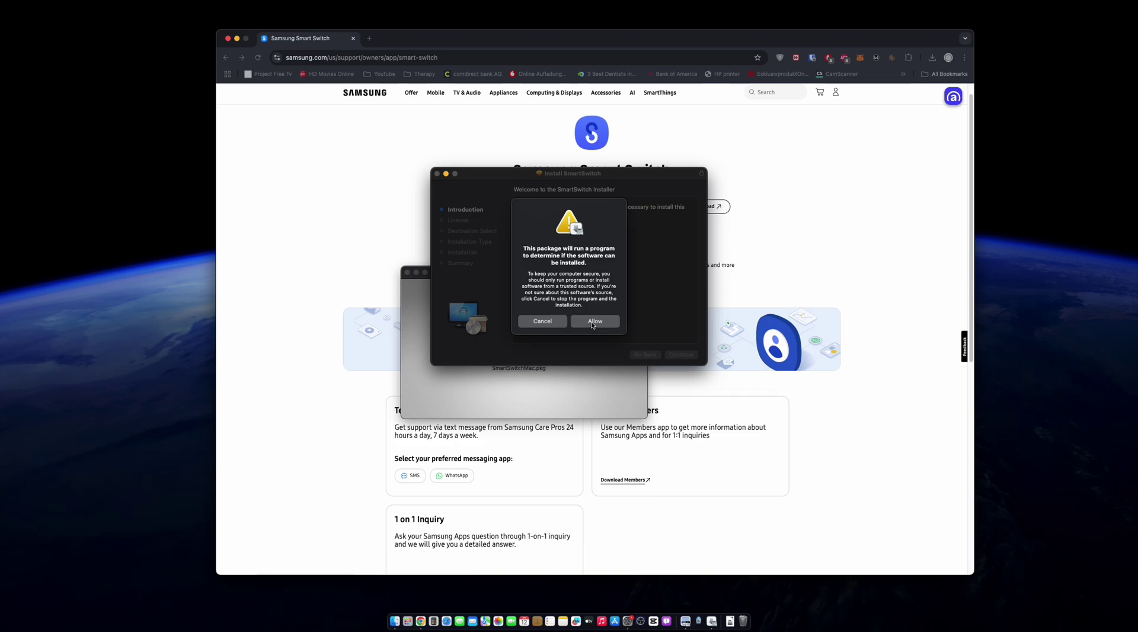
click(592, 323)
click(681, 354)
click(681, 354)
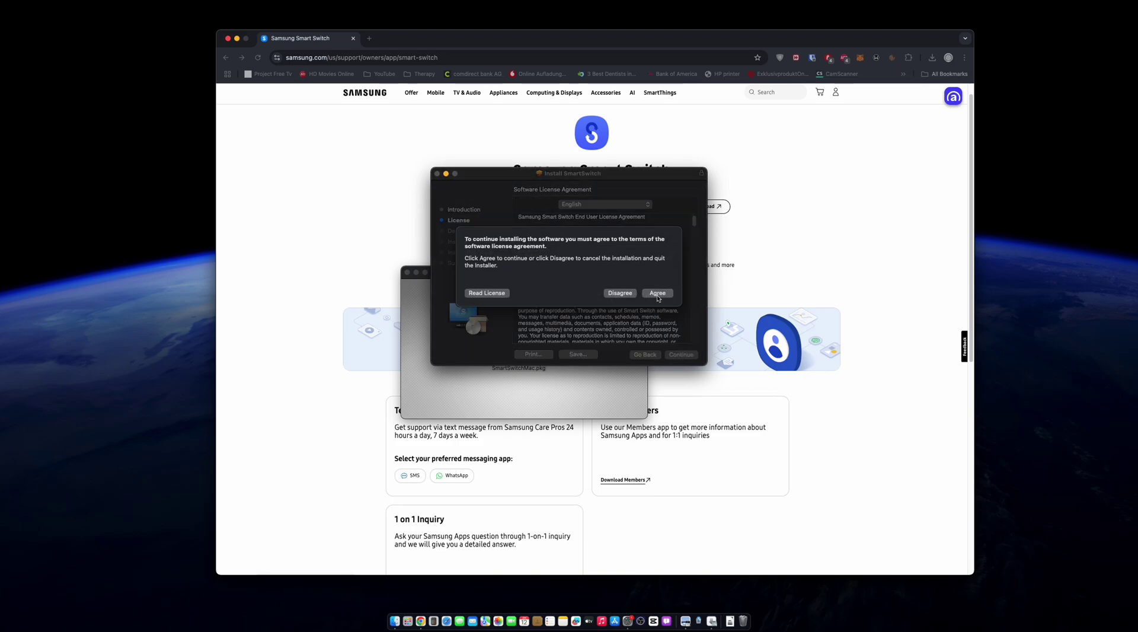
click(657, 294)
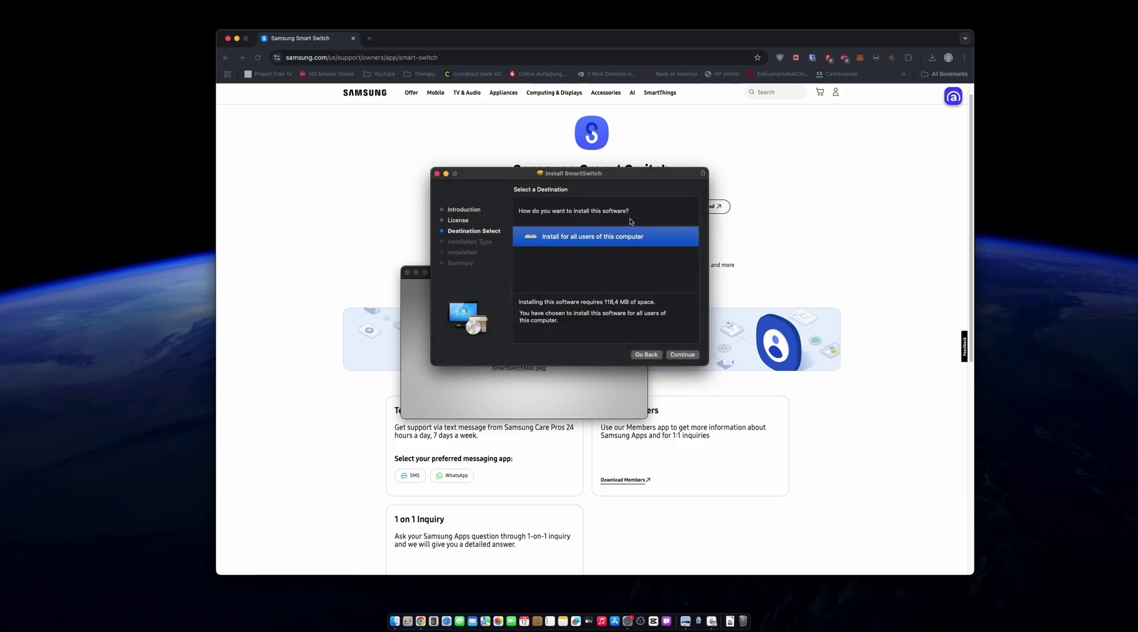
Step: Install Smart Switch for all users with a standard install, authorizing with the password
click(686, 355)
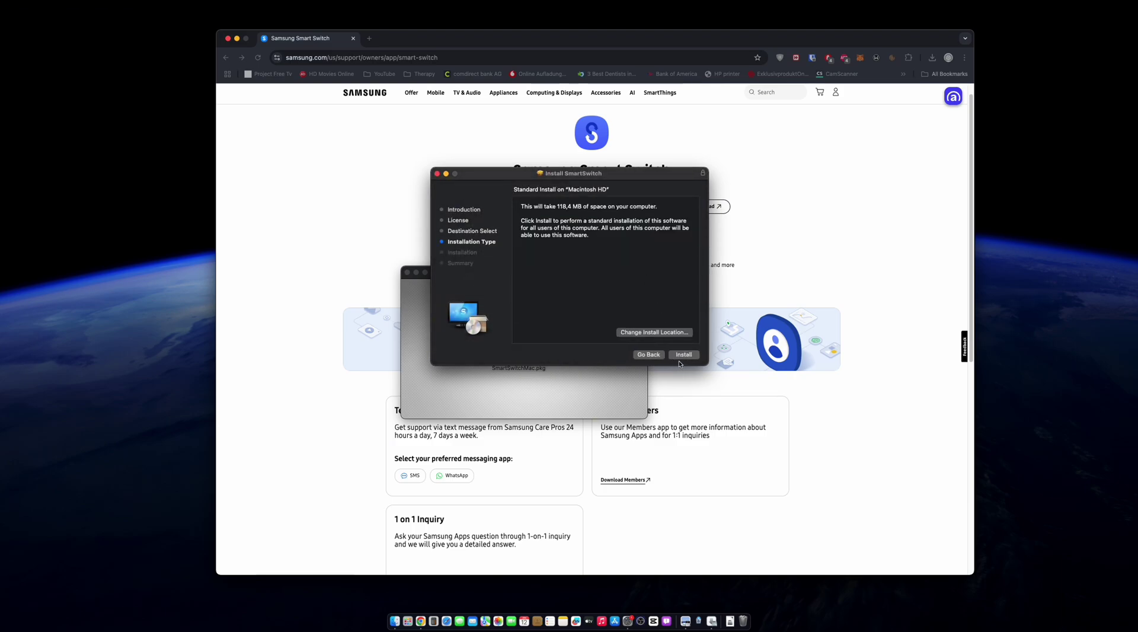
click(682, 354)
text(•••••••)
key(Return)
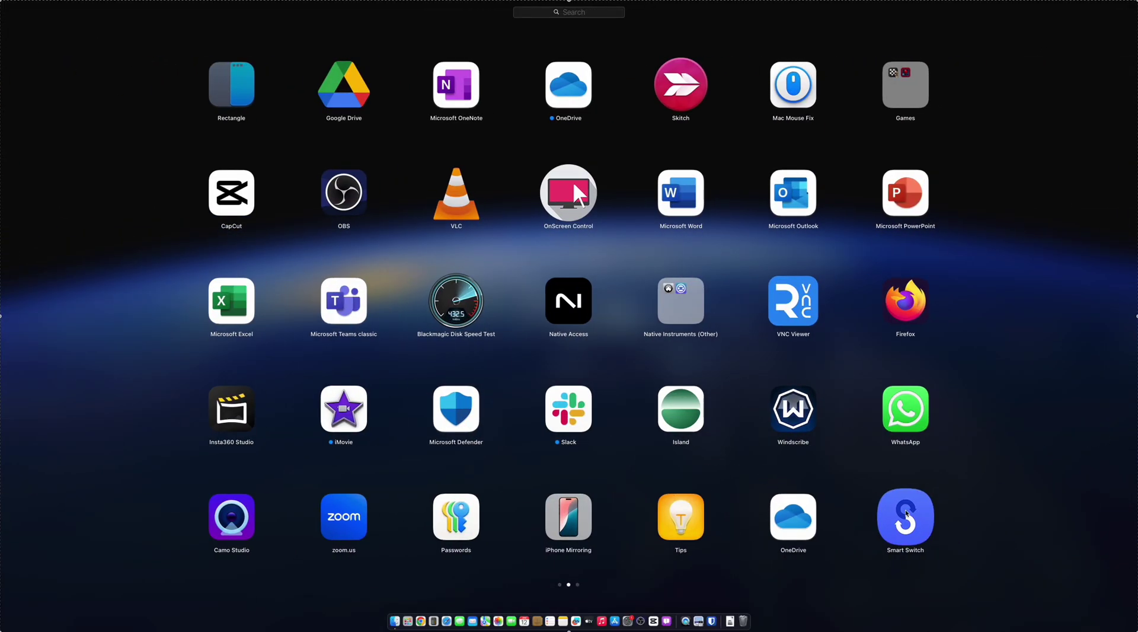
Step: Launch Smart Switch, accept the data collection agreement, and open driver extension settings from the alert
click(906, 515)
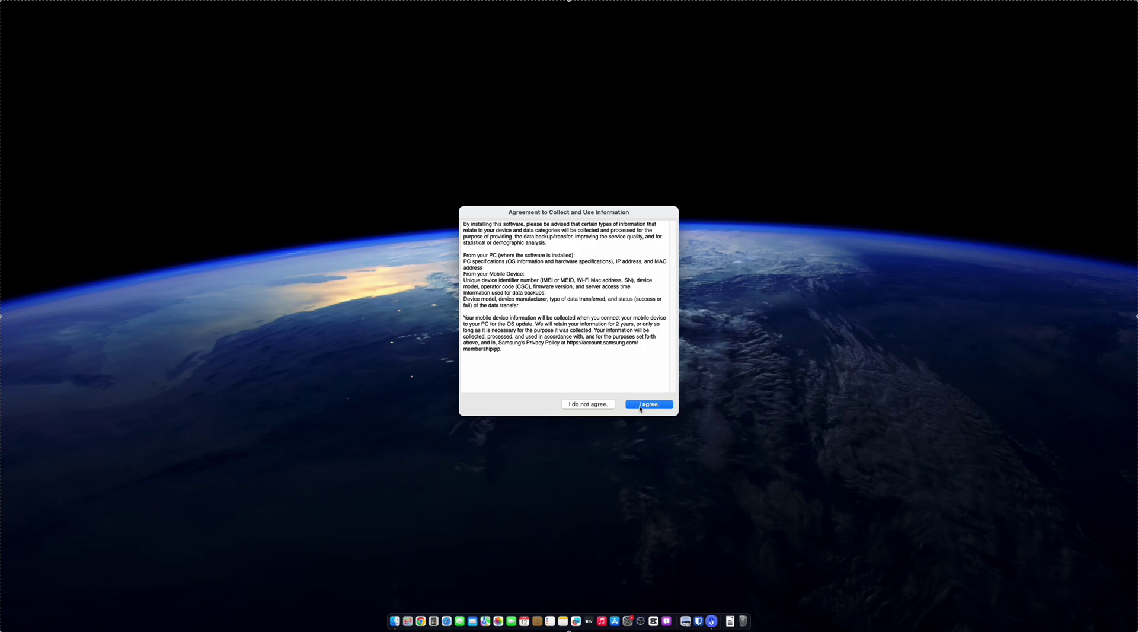
click(651, 403)
click(583, 237)
click(582, 237)
click(582, 238)
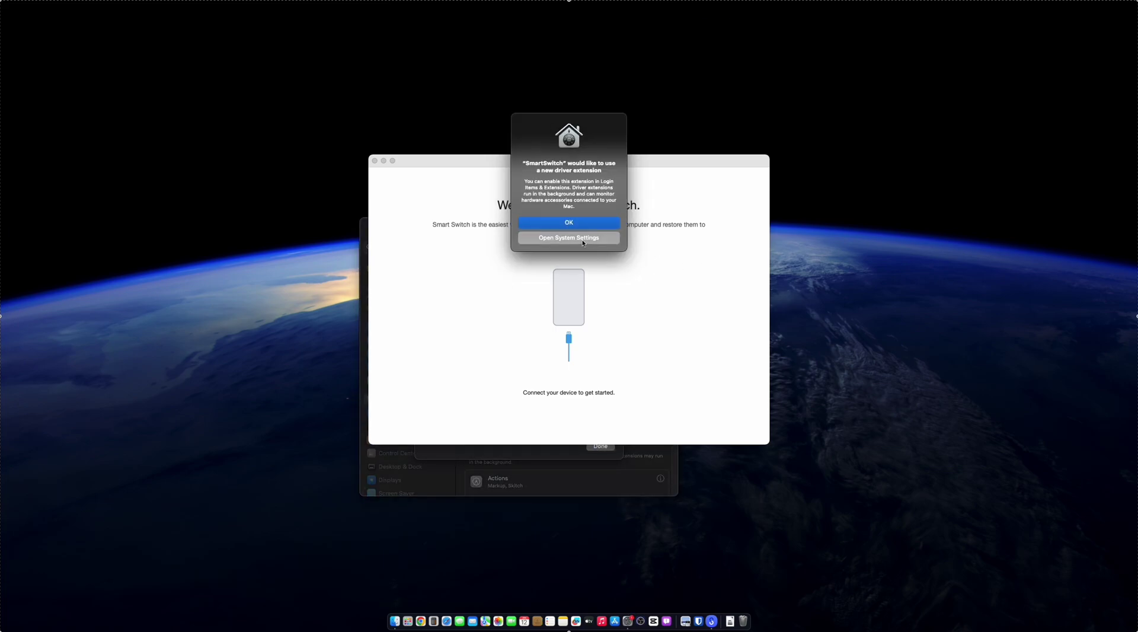
click(582, 243)
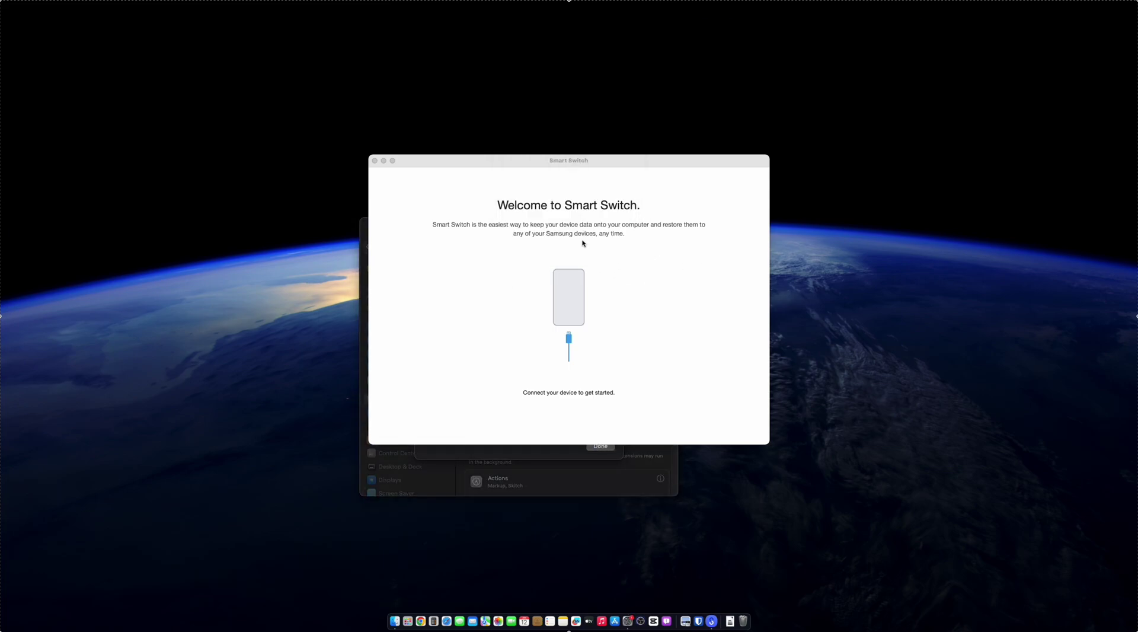
Step: Enable the SamsungSerial, SamsungMTP and SamsungComposite driver extensions, approving each with the password
click(560, 462)
click(523, 306)
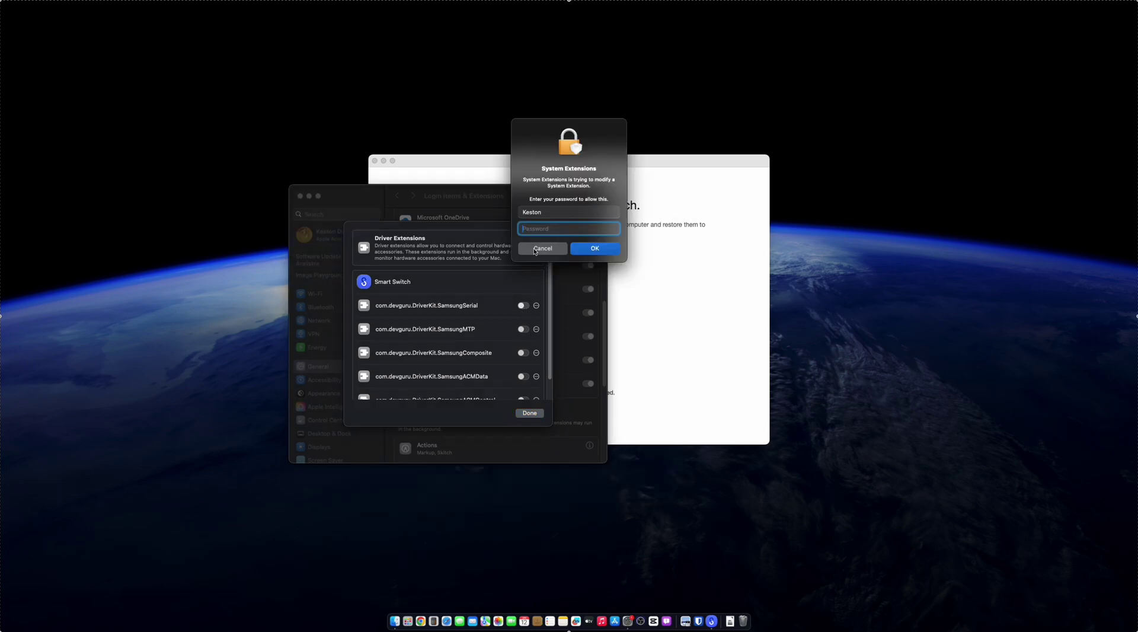
text(••••••••••)
key(Return)
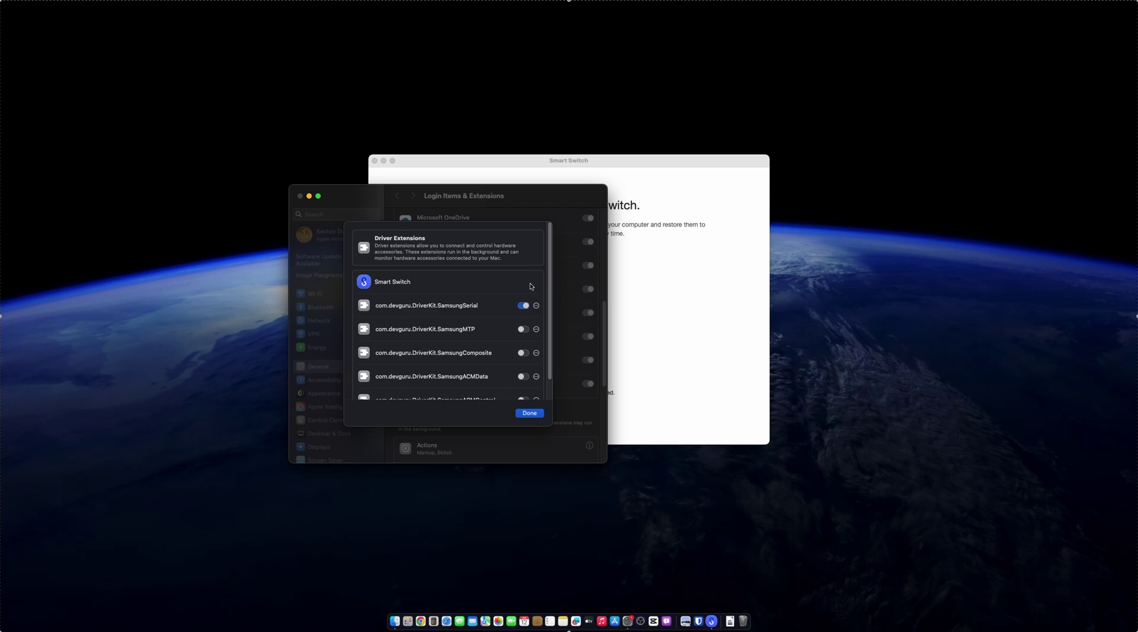
click(522, 330)
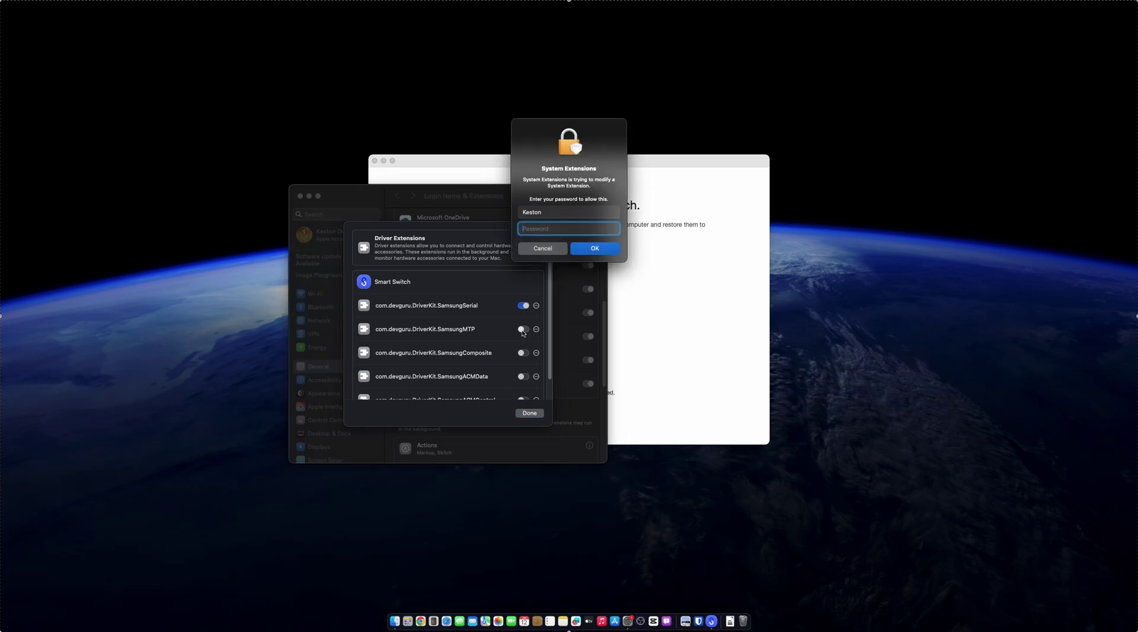
text(••••••••••)
key(Return)
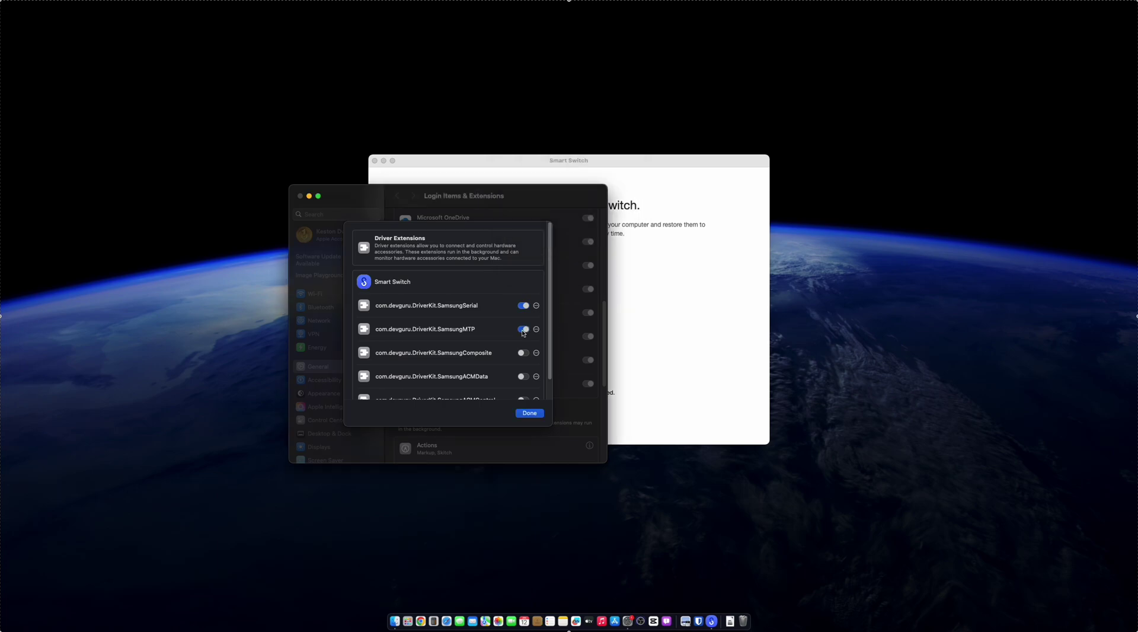
click(523, 353)
text(••••••)
key(Return)
Step: Enable SamsungACMData and SamsungACMControl, then close the Driver Extensions list
click(524, 376)
text(••)
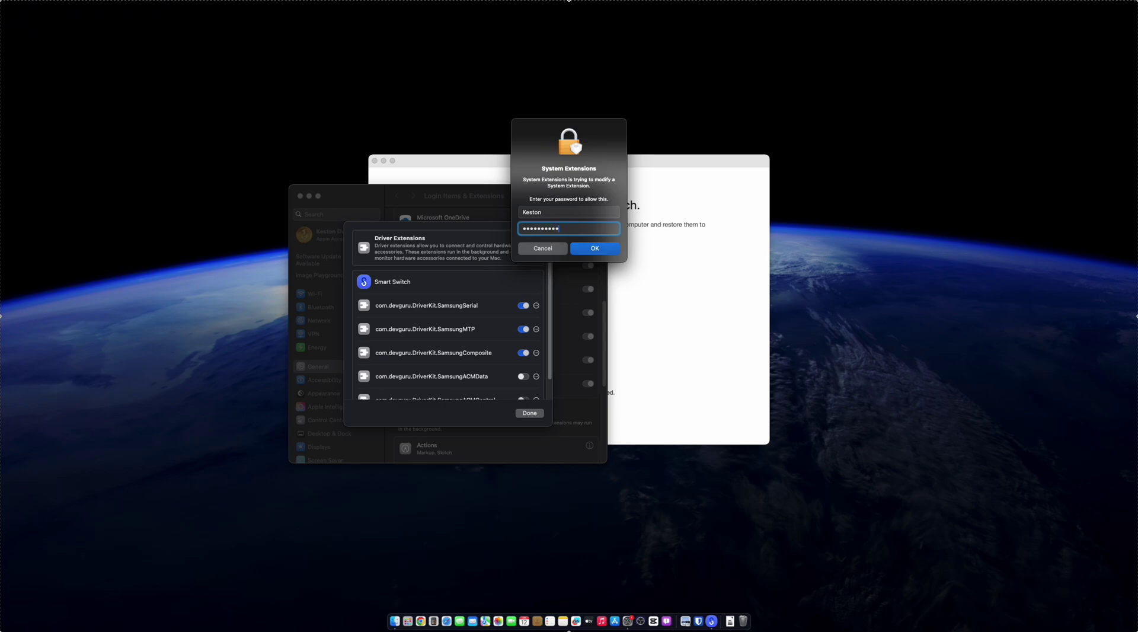
key(Return)
scroll(537, 249, down, 1)
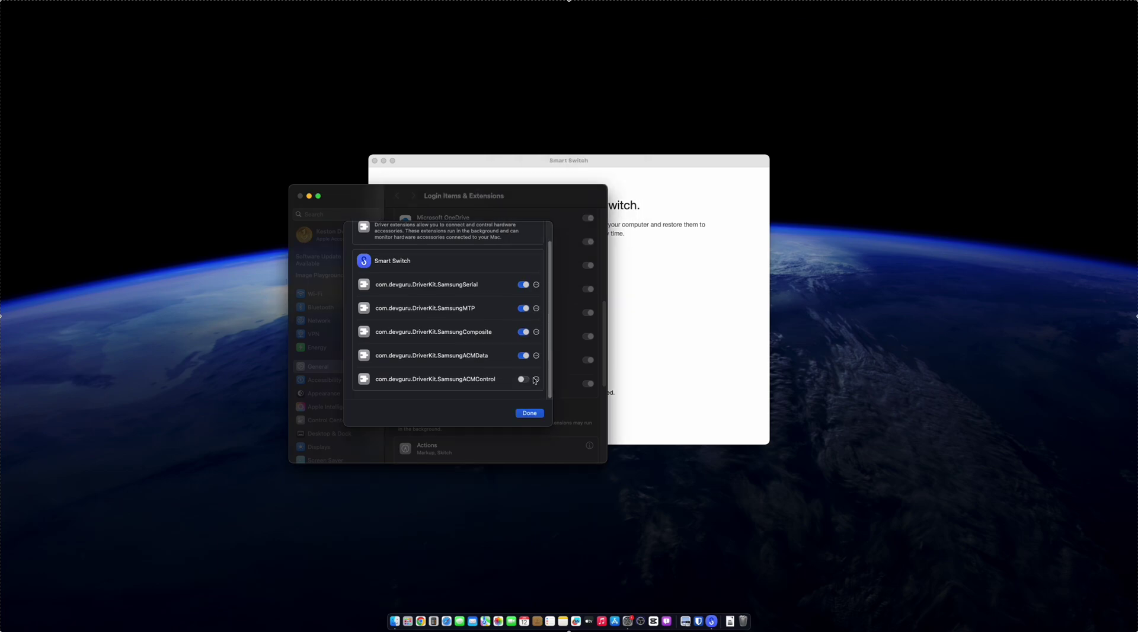
click(522, 378)
text(•••)
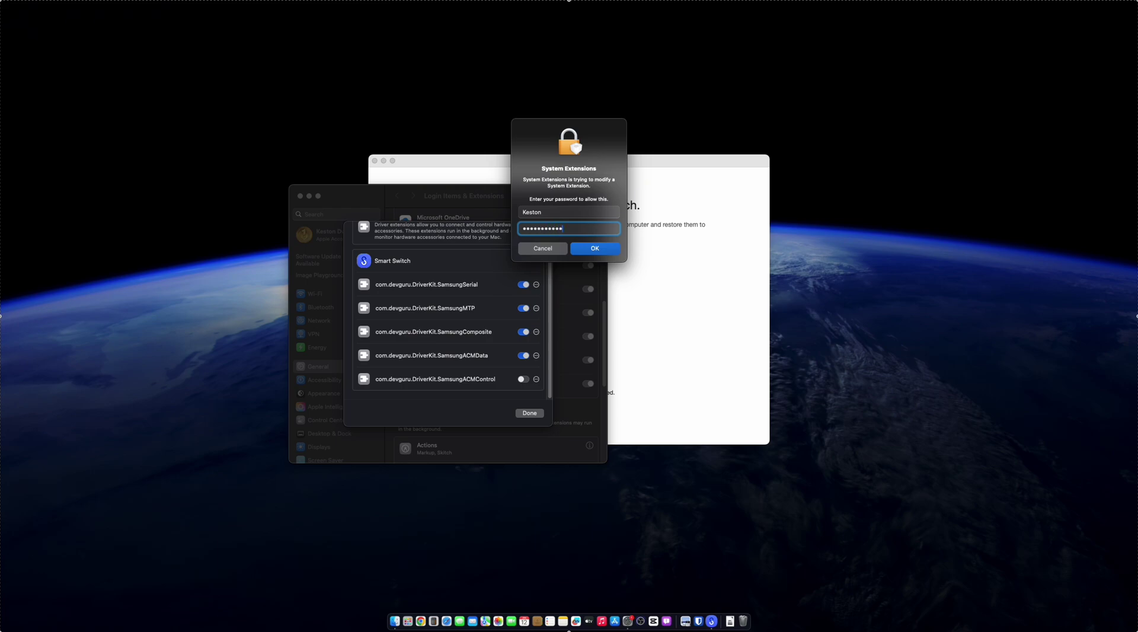
key(Return)
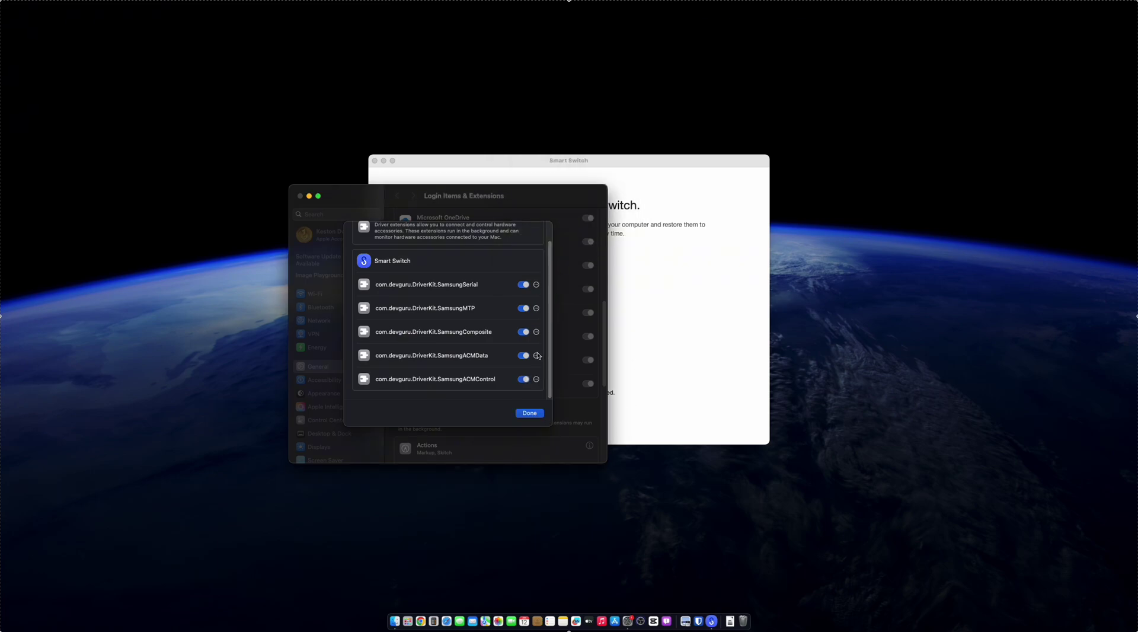
click(529, 413)
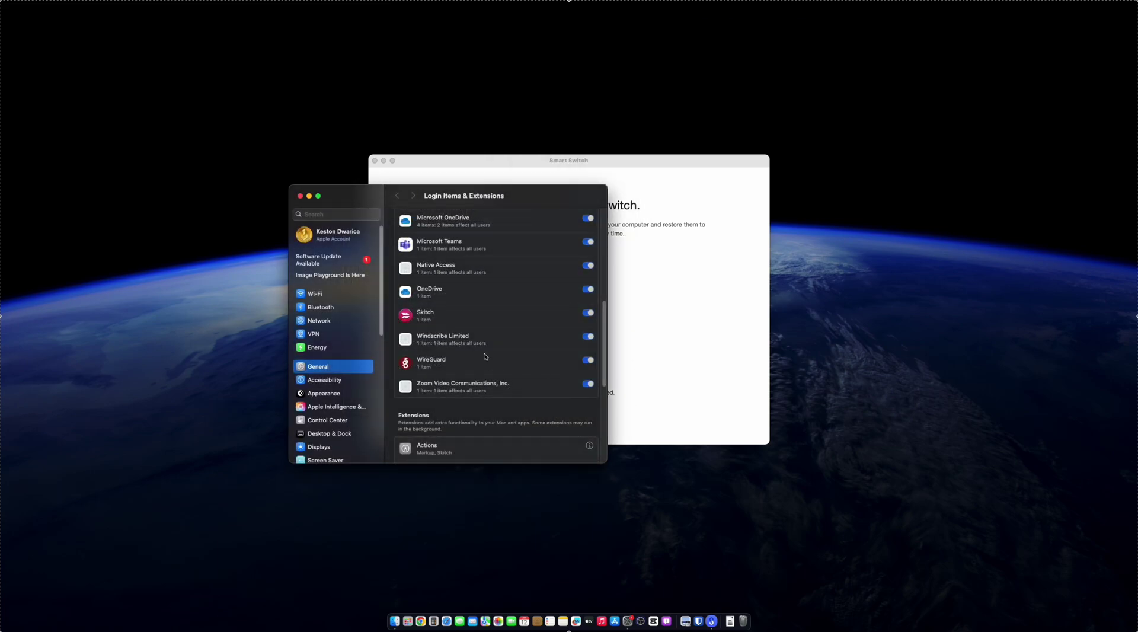
scroll(483, 352, up, 3)
scroll(484, 352, up, 3)
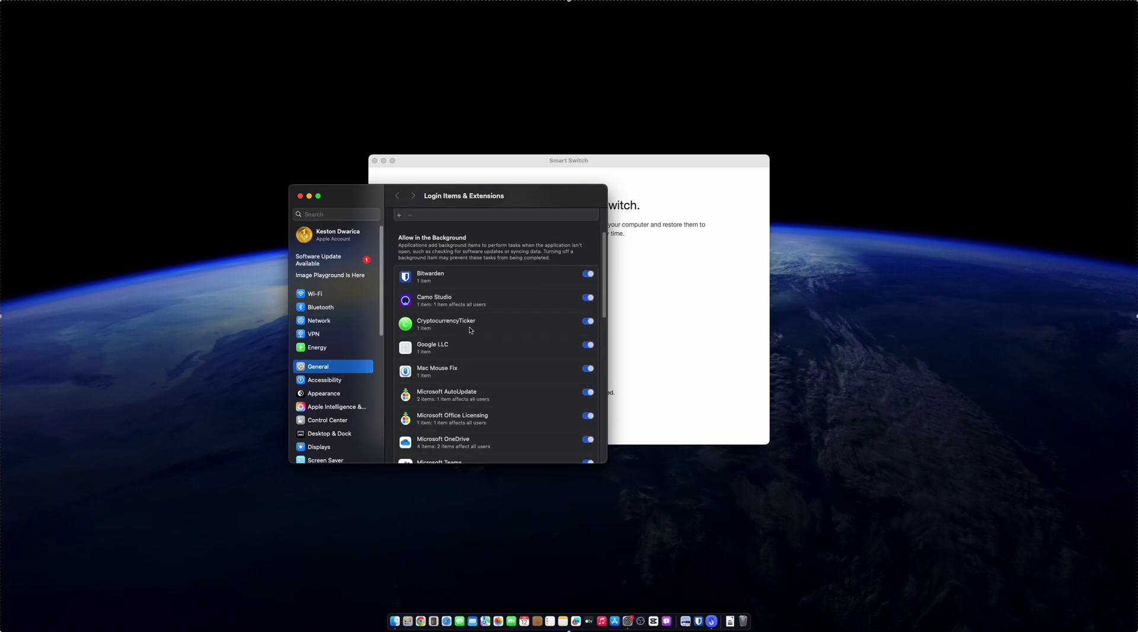
scroll(459, 322, down, 10)
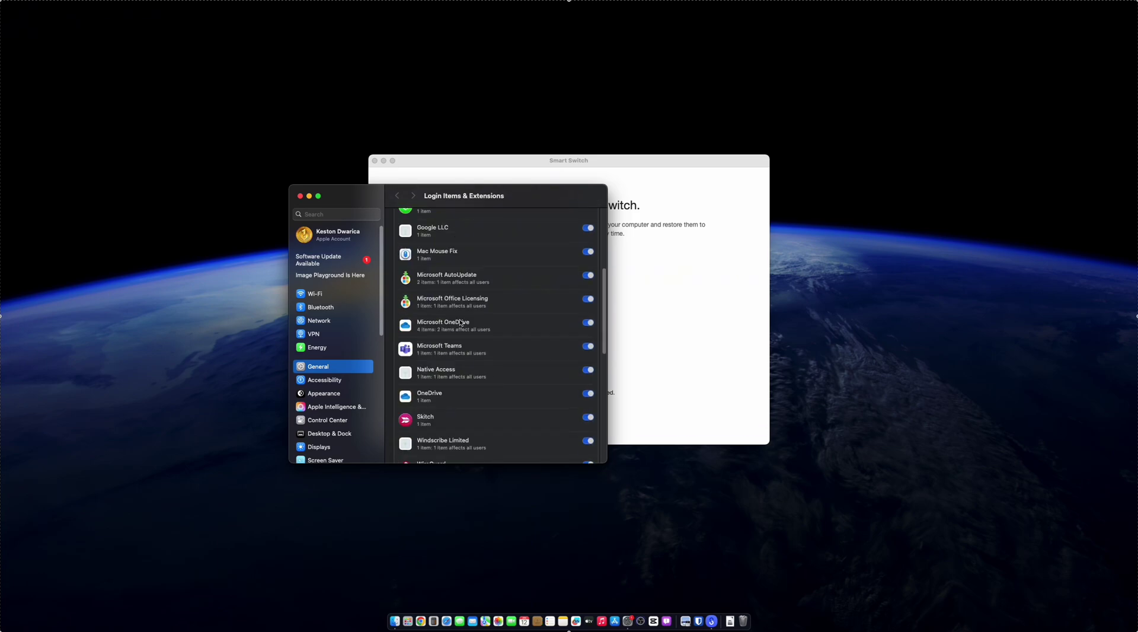
scroll(462, 325, down, 5)
click(617, 271)
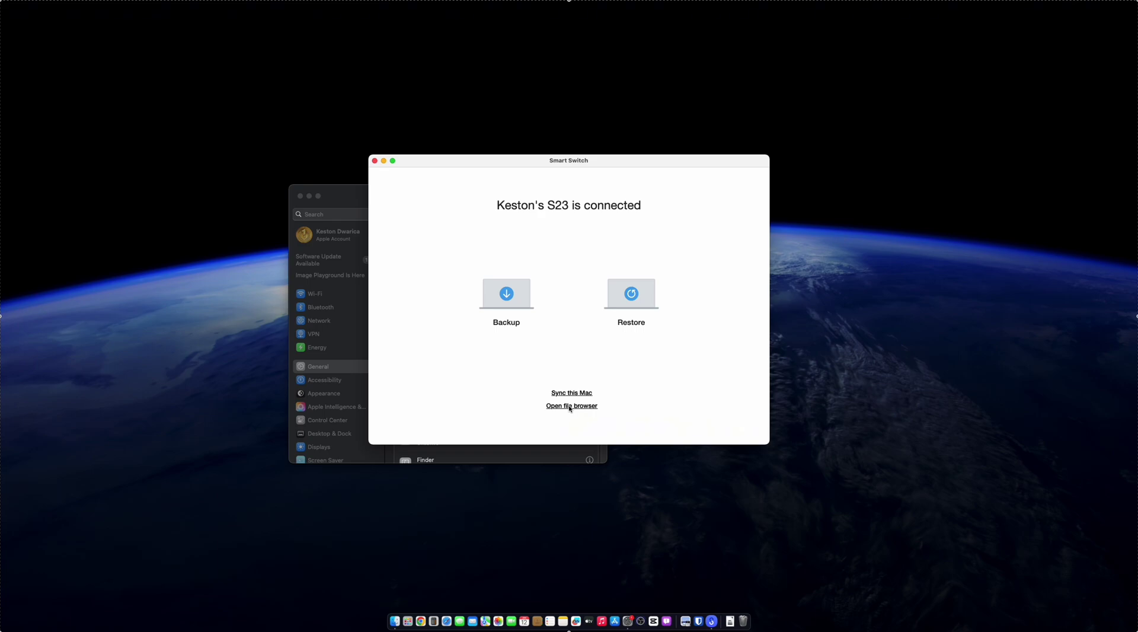
Step: Browse the phone's DCIM/Camera folder and sort the files by Date modified
click(568, 406)
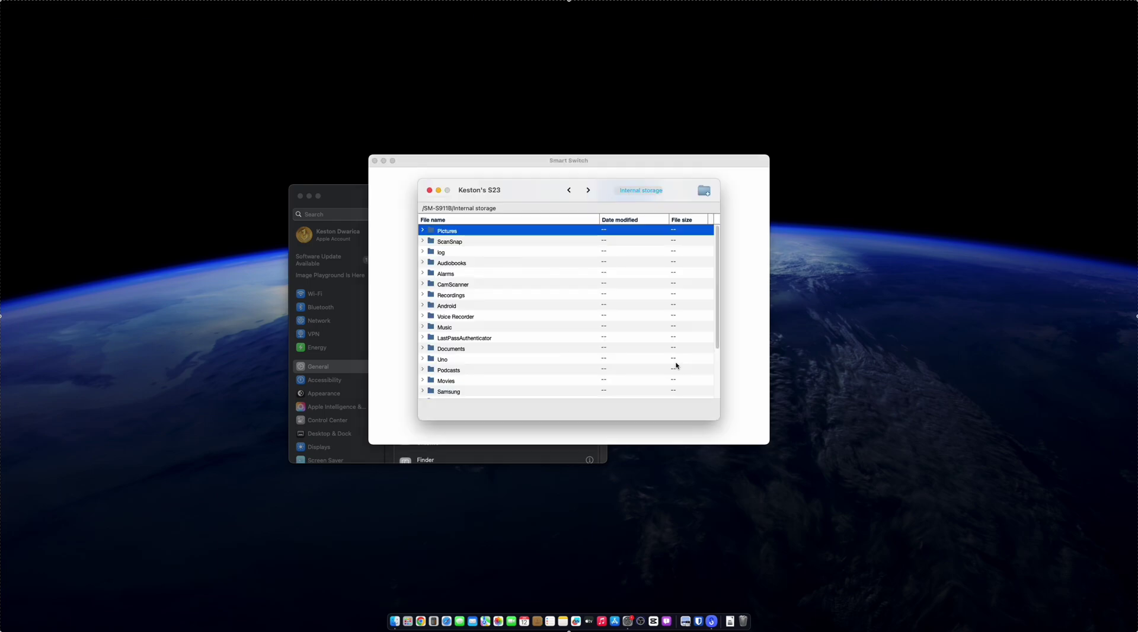
scroll(612, 320, down, 4)
double_click(443, 330)
double_click(457, 294)
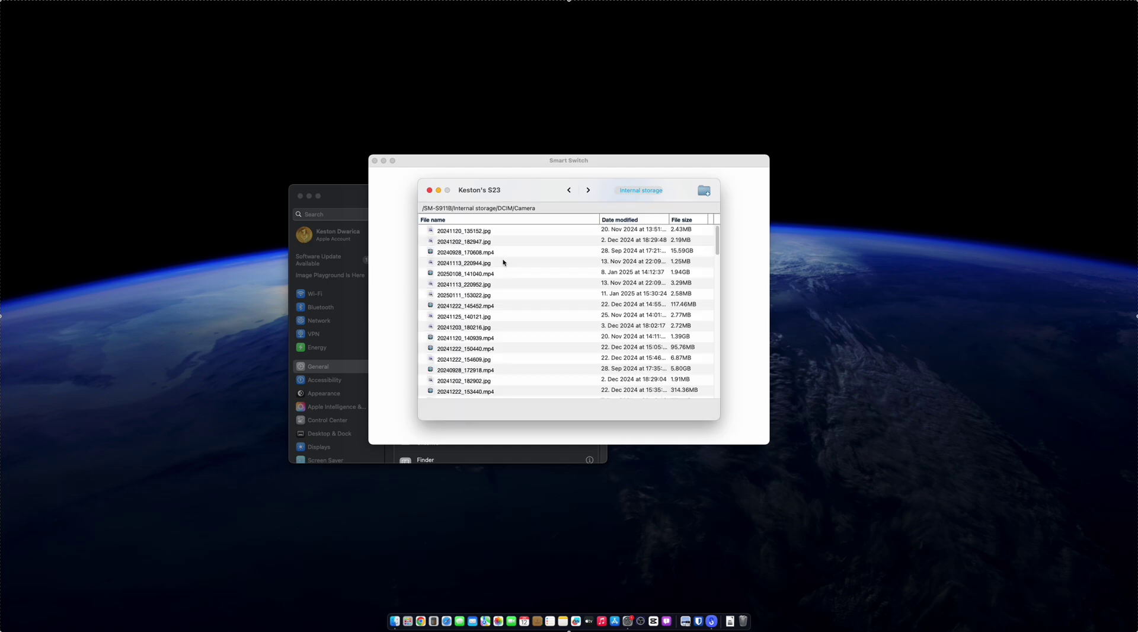
click(679, 219)
click(633, 220)
Step: Reopen DCIM/Camera sorted newest first and select 20250112_150604.jpg and 20250112_150614.jpg
key(super+[)
scroll(462, 364, down, 5)
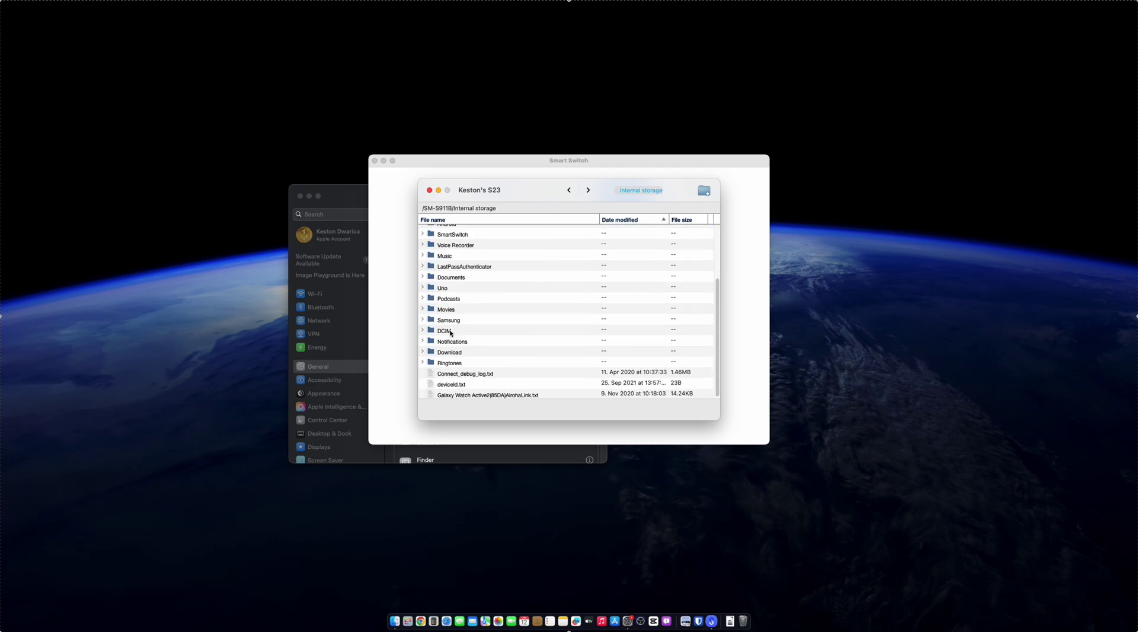
double_click(452, 332)
double_click(449, 295)
click(680, 220)
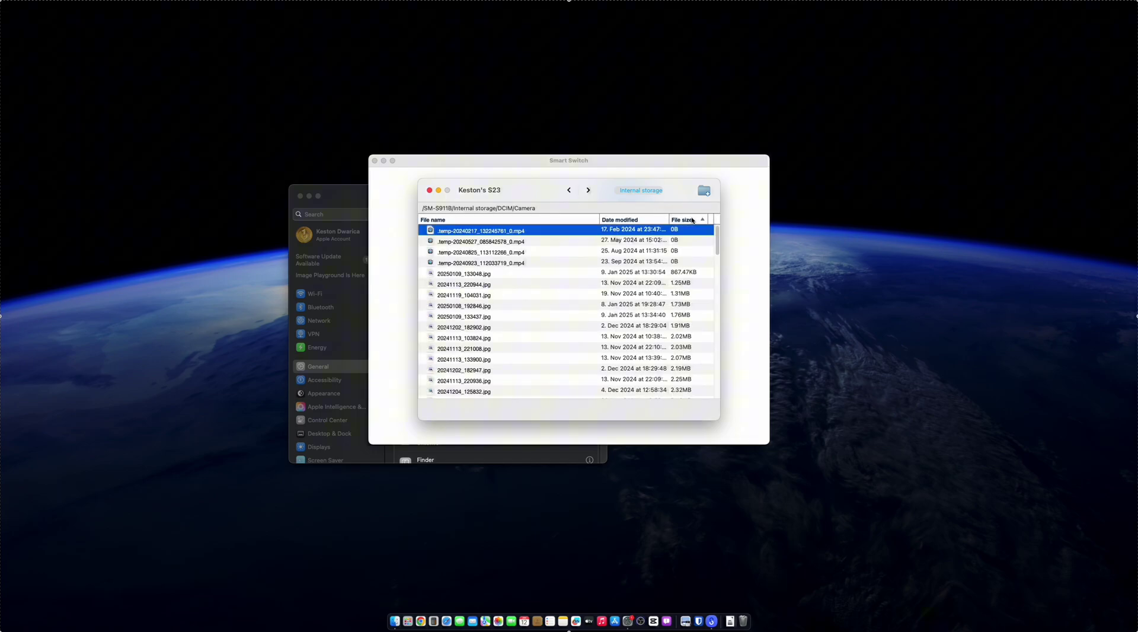
click(649, 221)
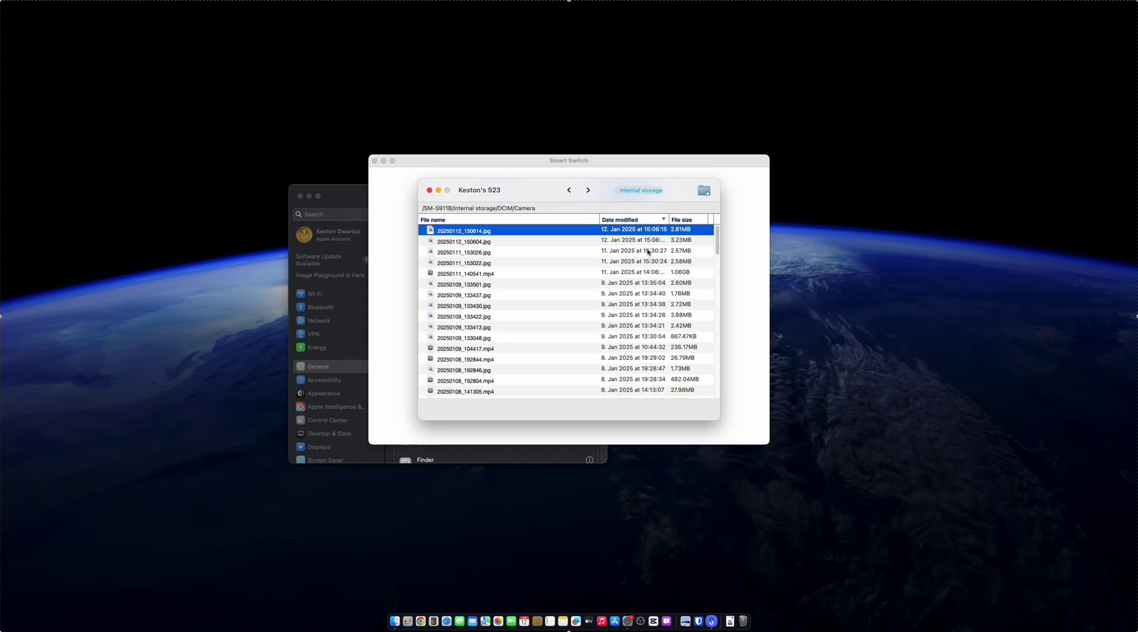
click(545, 242)
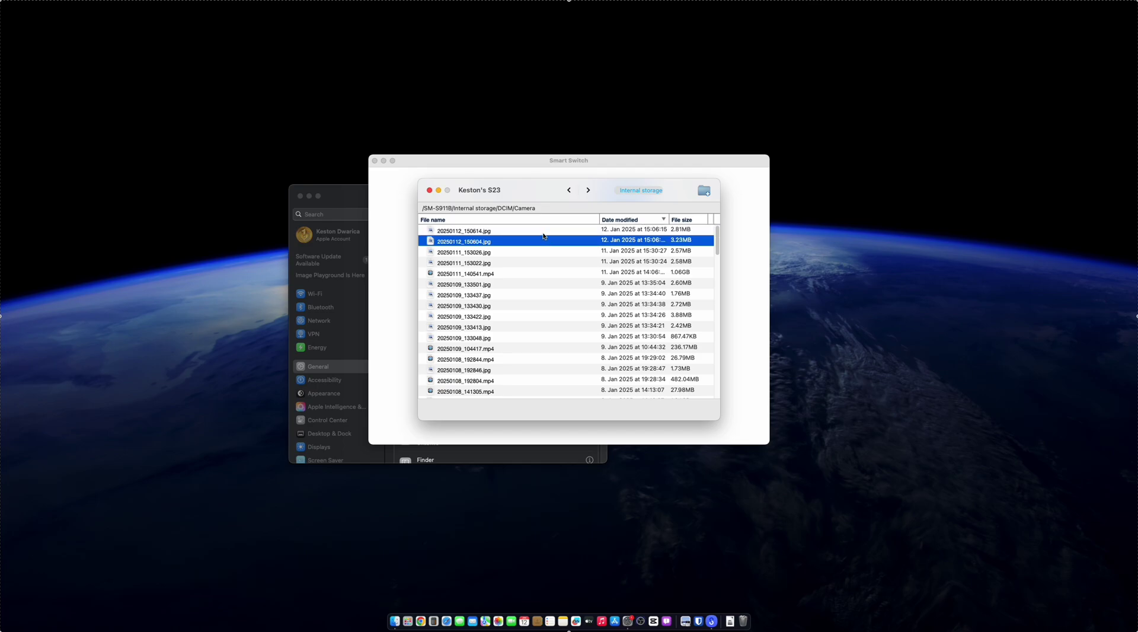
click(544, 234)
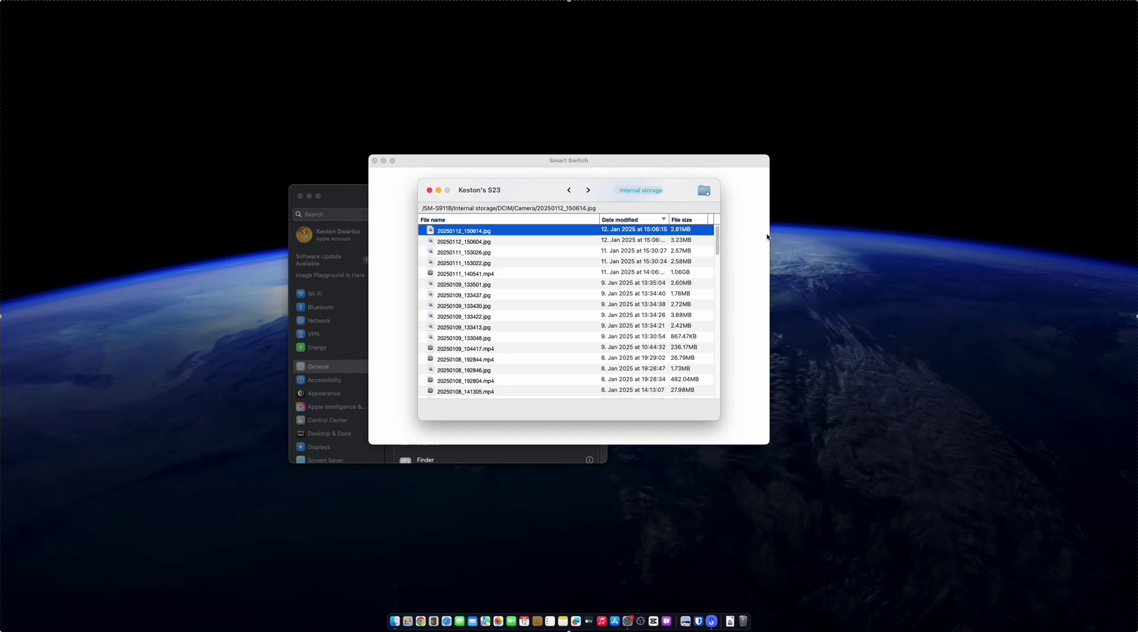
Step: Create and open a new 'untitled folder' on the Desktop in Finder
key(super+Tab)
key(shift+super+n)
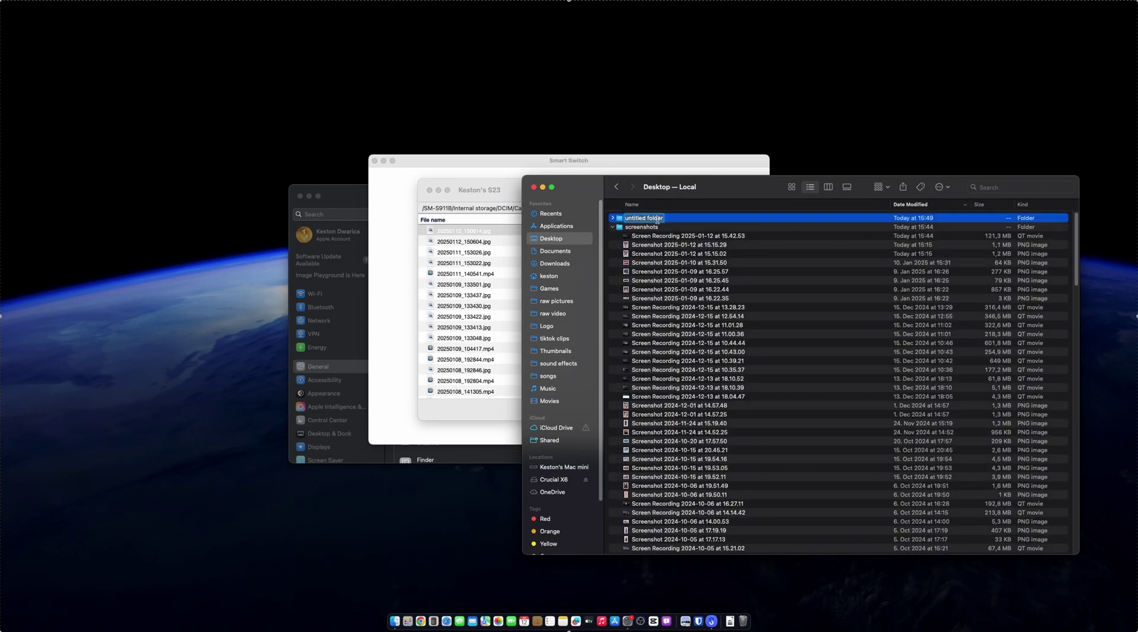
click(666, 217)
double_click(652, 218)
drag(680, 191, 710, 215)
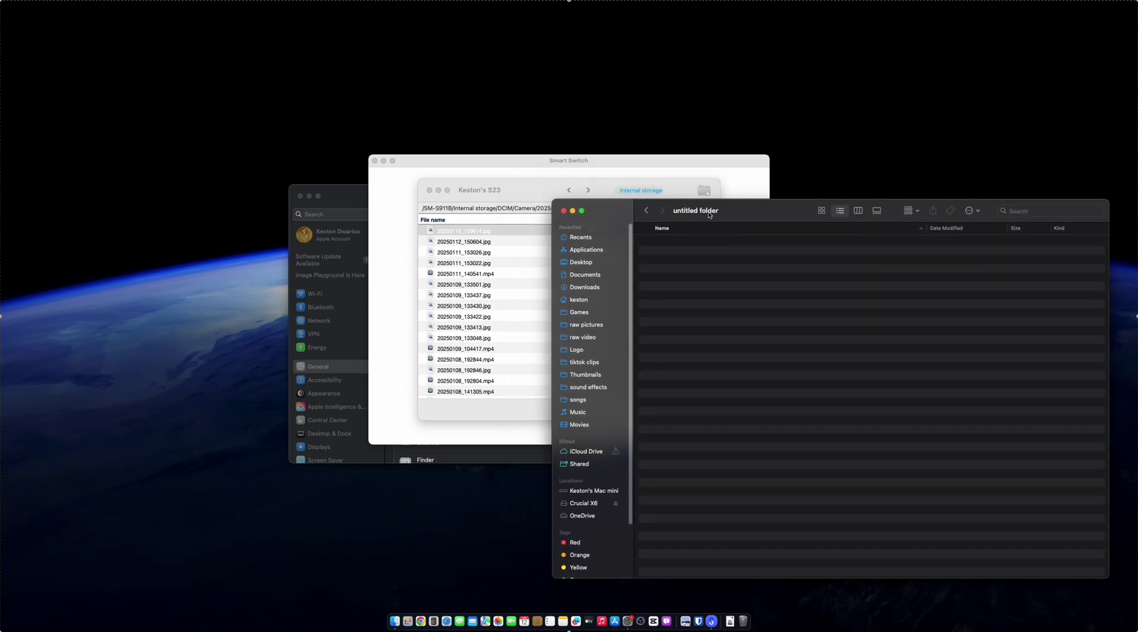
Step: Copy 20250112_150614.jpg and 20250112_150604.jpg into the folder and preview each
click(524, 184)
drag(488, 232, 797, 264)
double_click(704, 242)
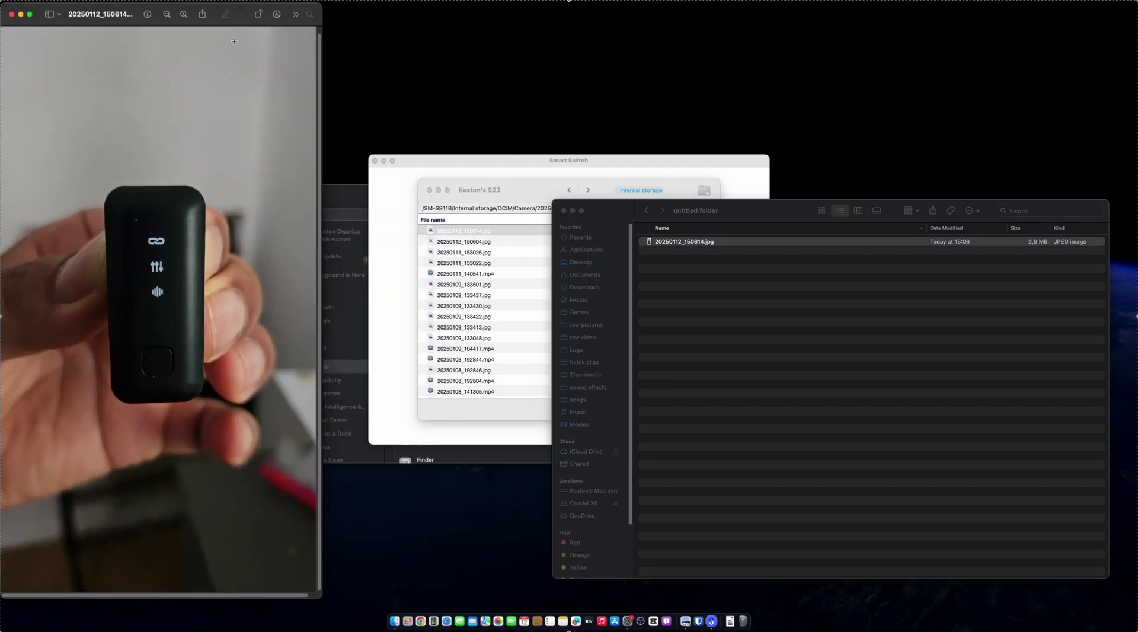
drag(114, 21, 384, 43)
click(284, 37)
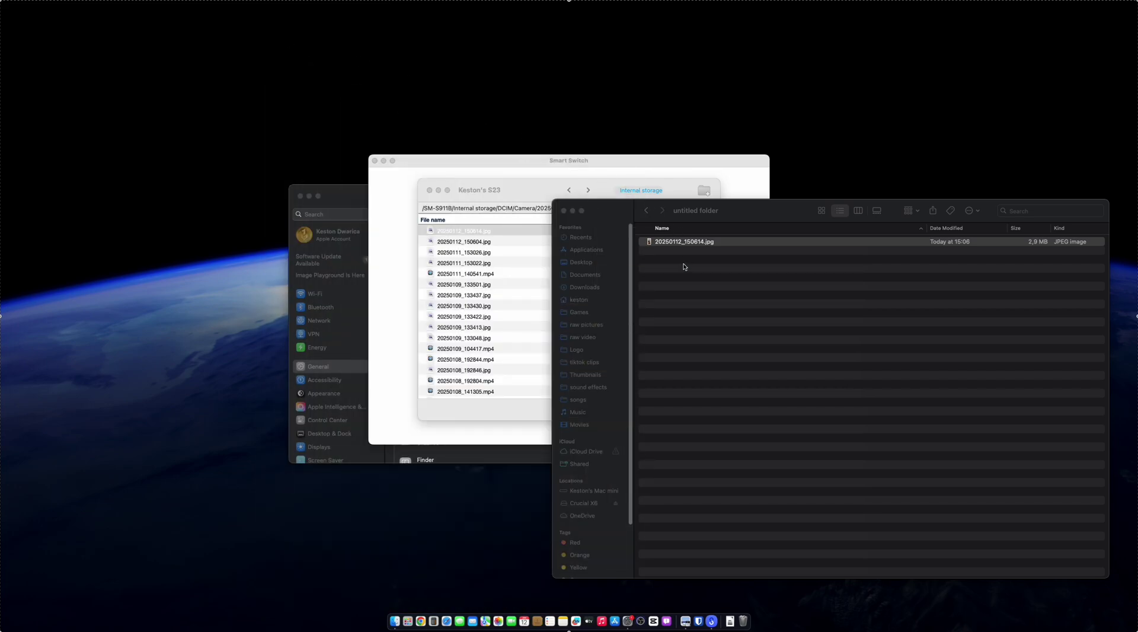
drag(463, 245, 739, 281)
click(692, 243)
double_click(681, 243)
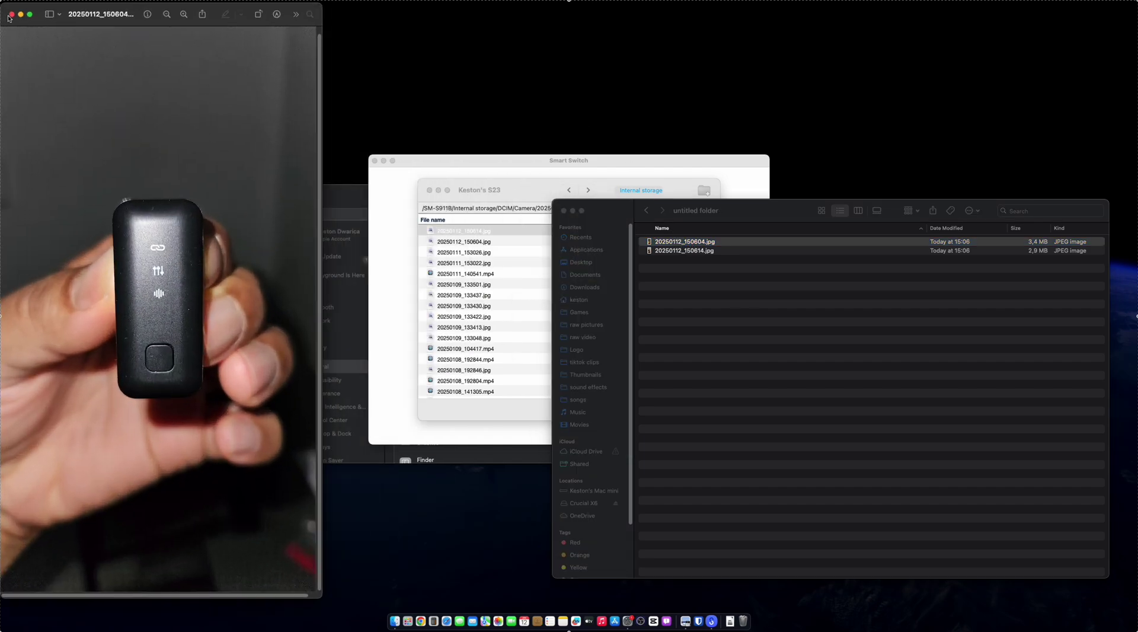
drag(15, 17, 277, 31)
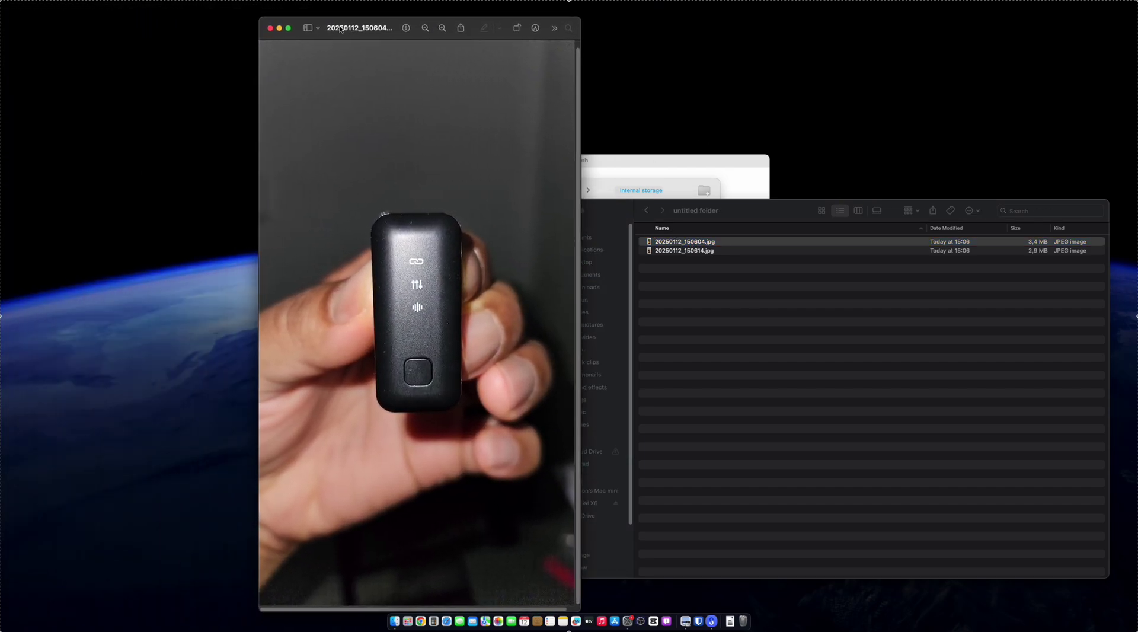
click(274, 29)
Step: Confirm Smart Switch 4.4.1.24112_6 is the latest version via Software Update
click(472, 246)
click(506, 411)
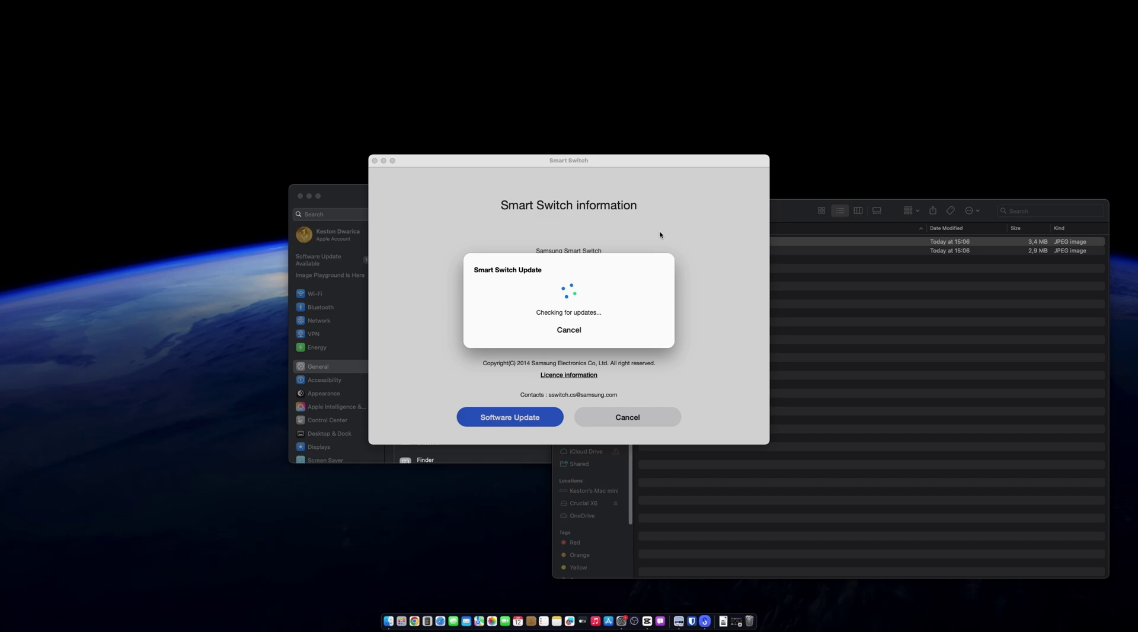
click(570, 307)
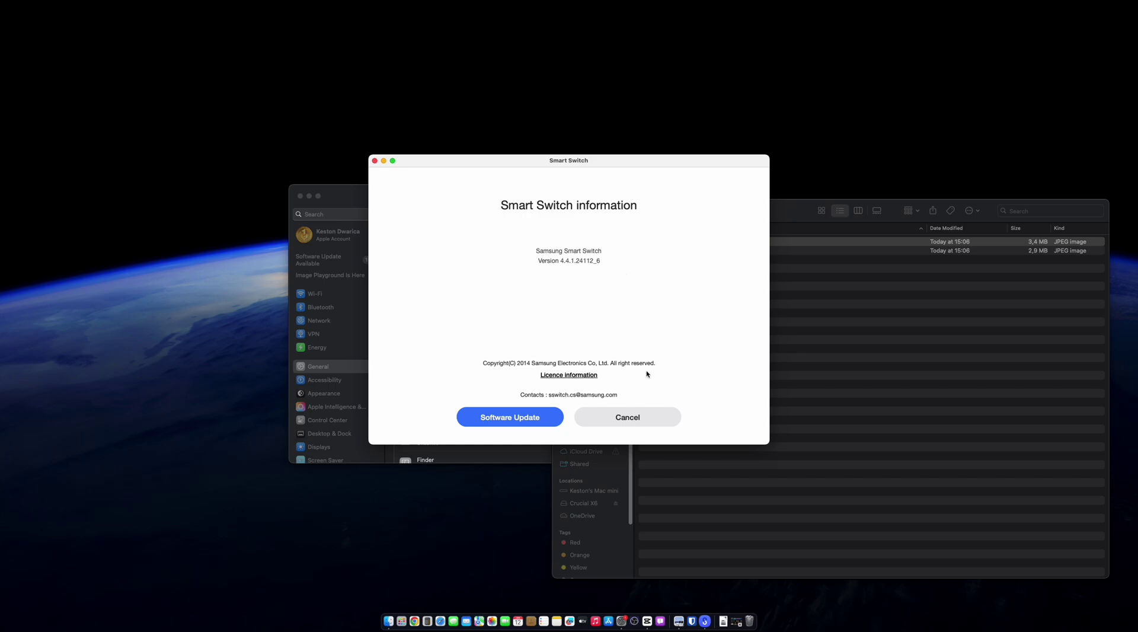